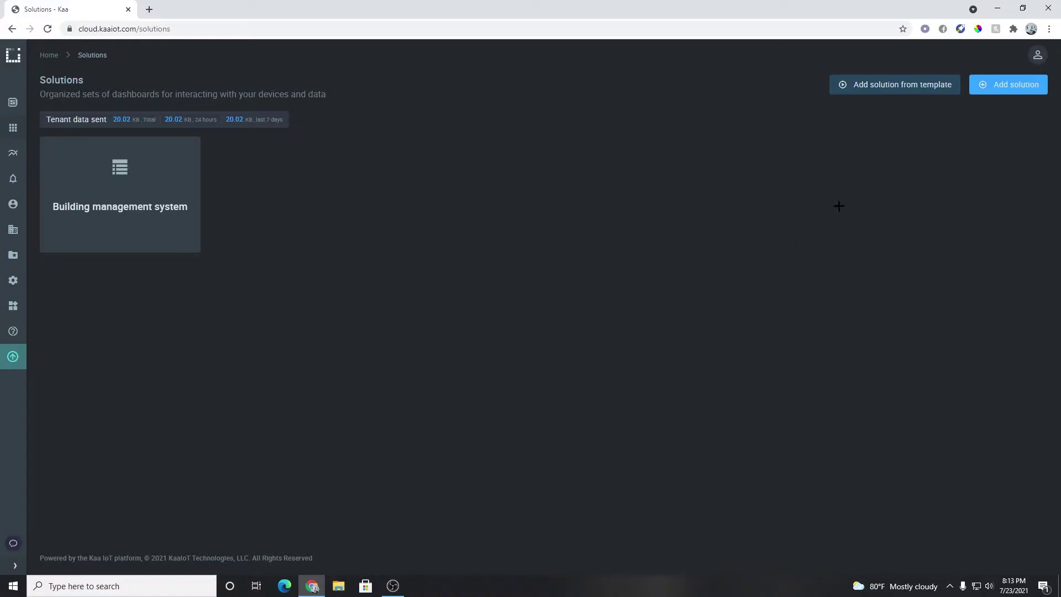
# Step: Create a new solution from the Building management system template
pyautogui.click(889, 91)
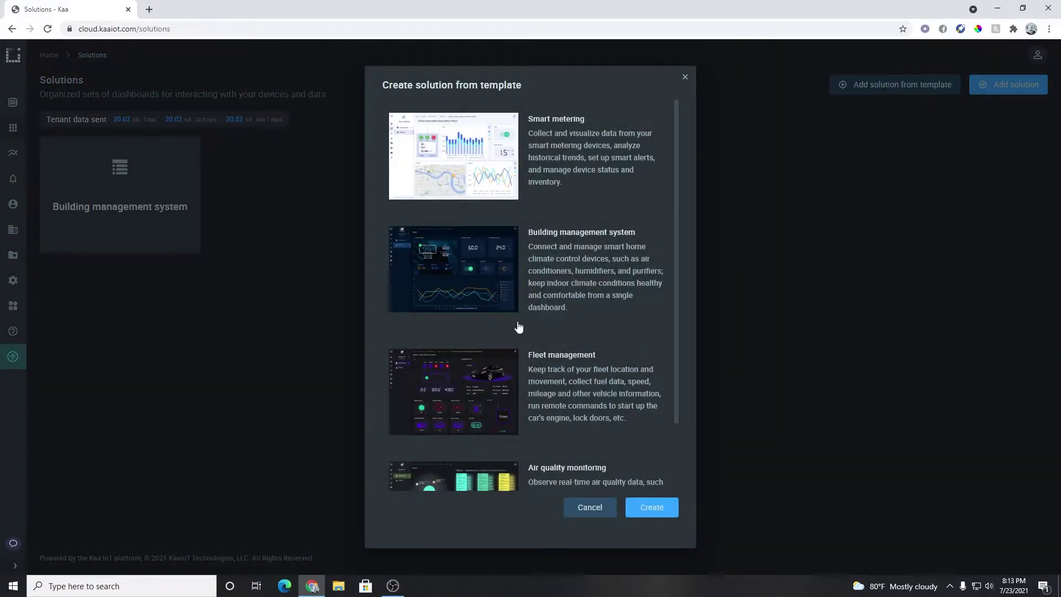
pyautogui.click(550, 264)
pyautogui.click(663, 510)
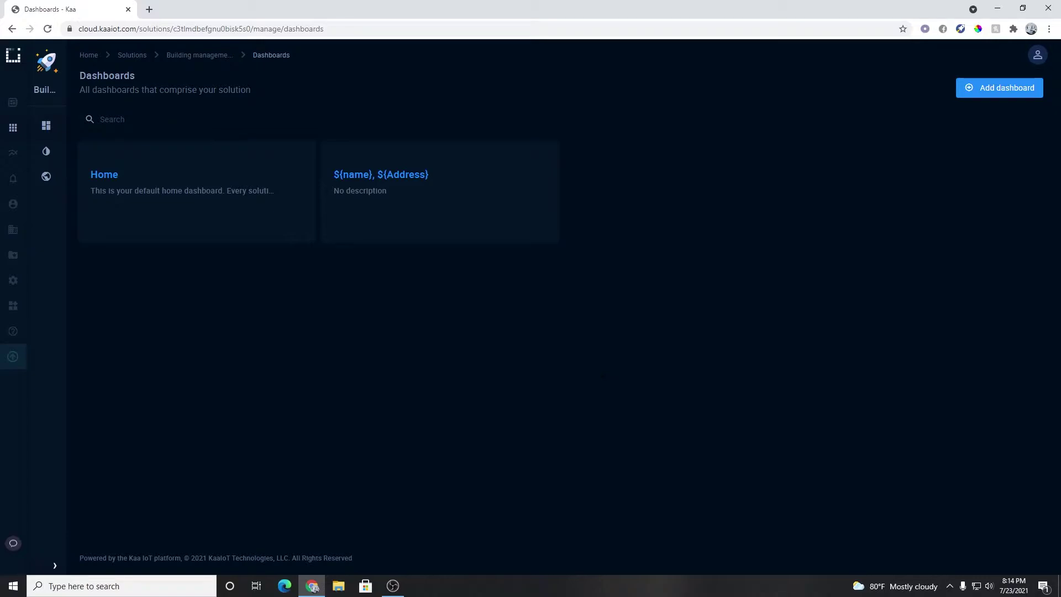
# Step: Open the new solution's Home dashboard and copy the application version value c3tlmdbefgnu0bisk5s0-v1 from the simulator instructions
pyautogui.click(192, 180)
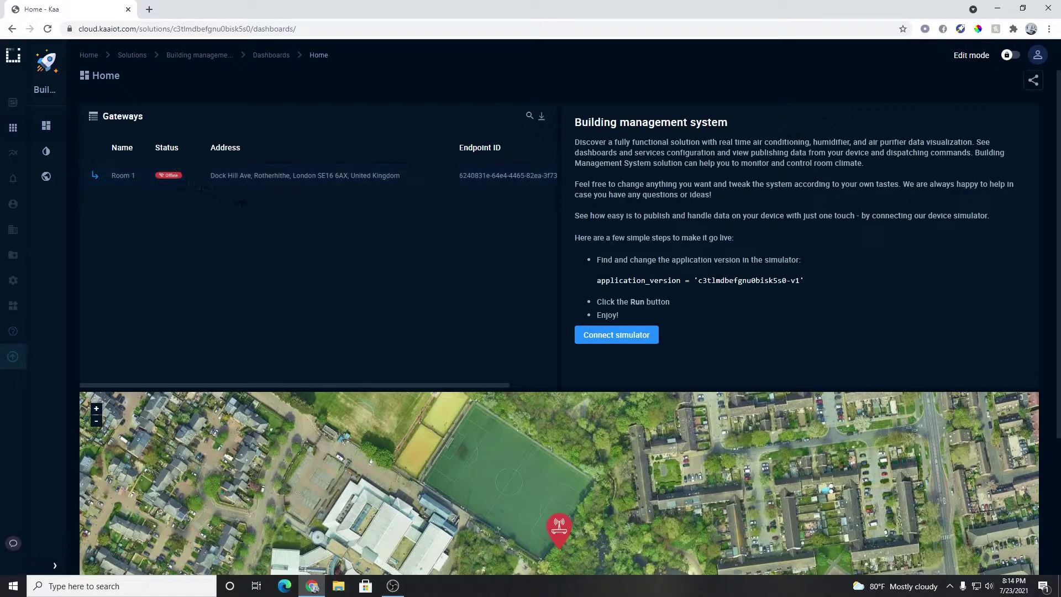
pyautogui.moveTo(699, 281); pyautogui.dragTo(796, 280)
pyautogui.rightClick(799, 281)
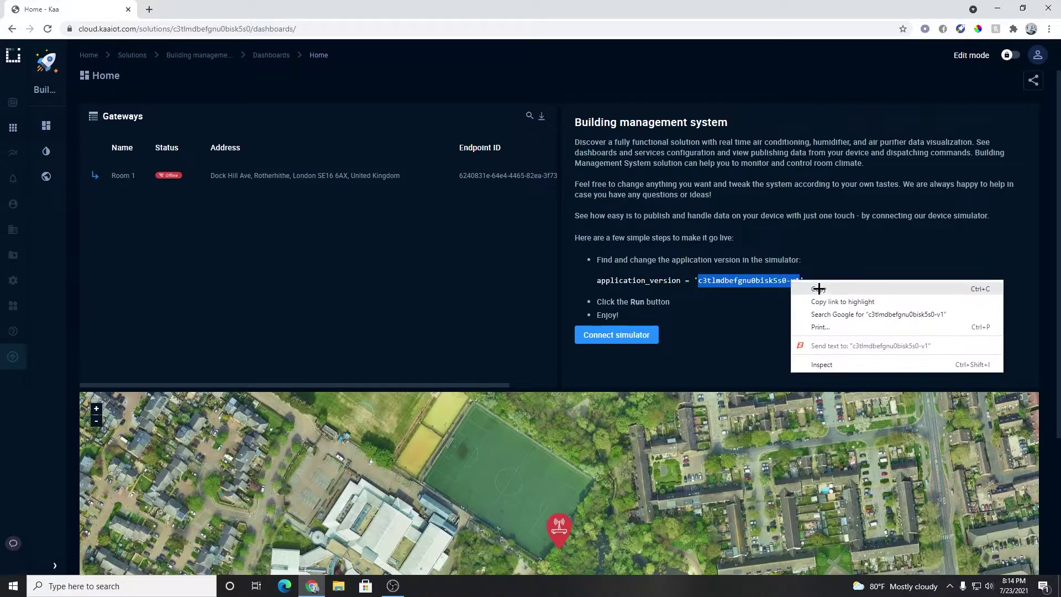
pyautogui.click(818, 288)
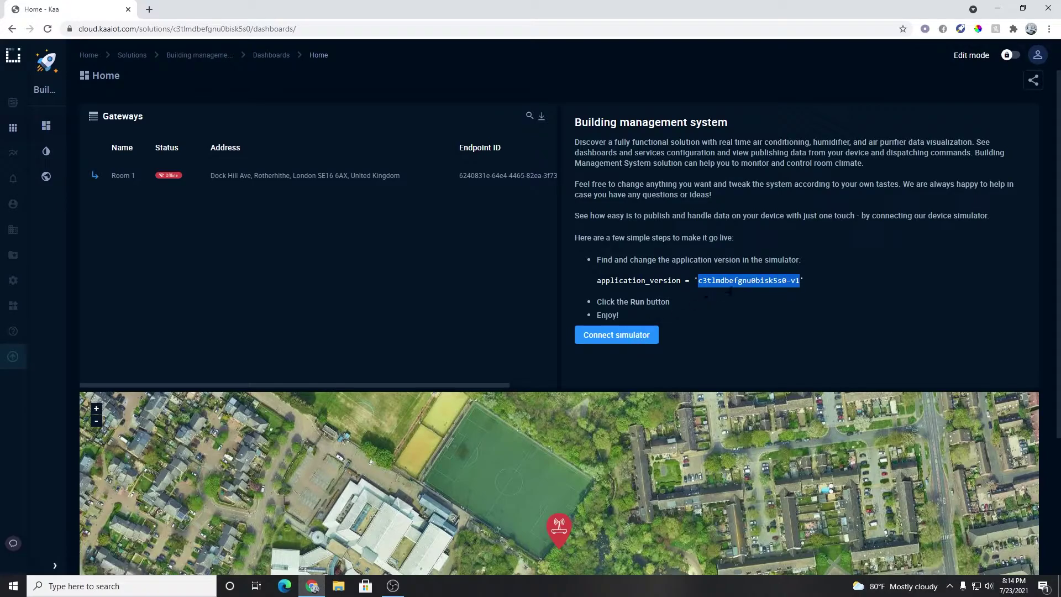
# Step: Open the connected device simulator in Replit and fork the BMSSimulator repl
pyautogui.click(644, 335)
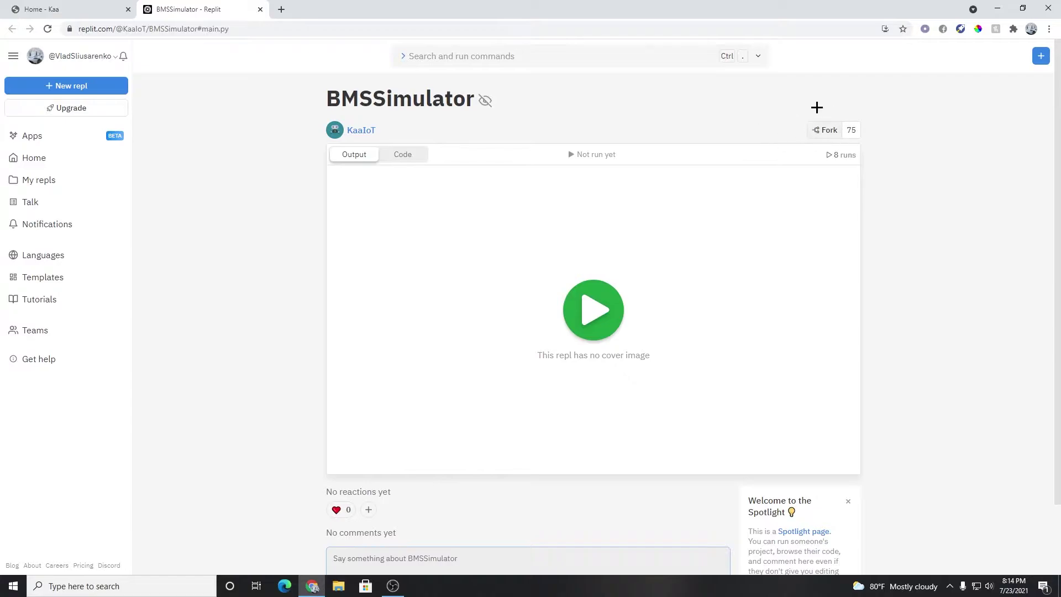
pyautogui.click(827, 130)
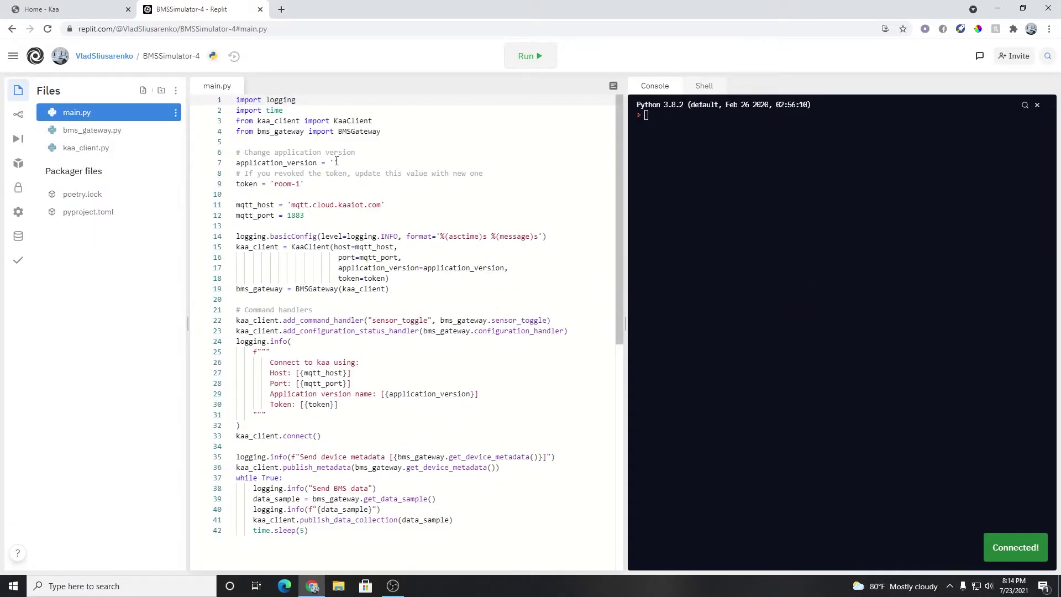
# Step: Set application_version in main.py to 'c3tlmdbefgnu0bisk5s0-v1' and run the simulator
pyautogui.click(336, 162)
pyautogui.hotkey('ctrl', 'v')
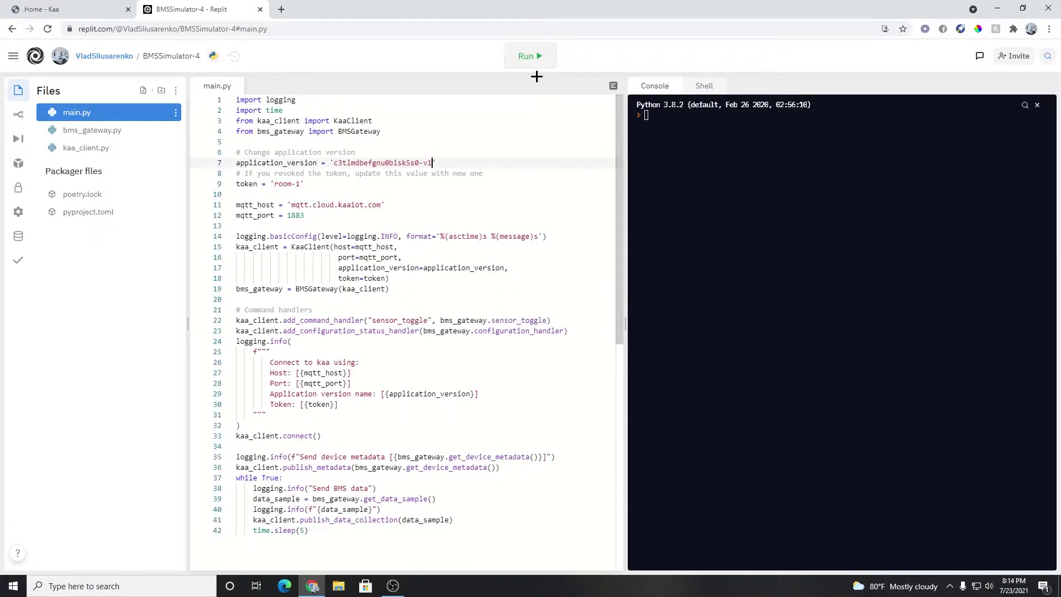
pyautogui.click(531, 51)
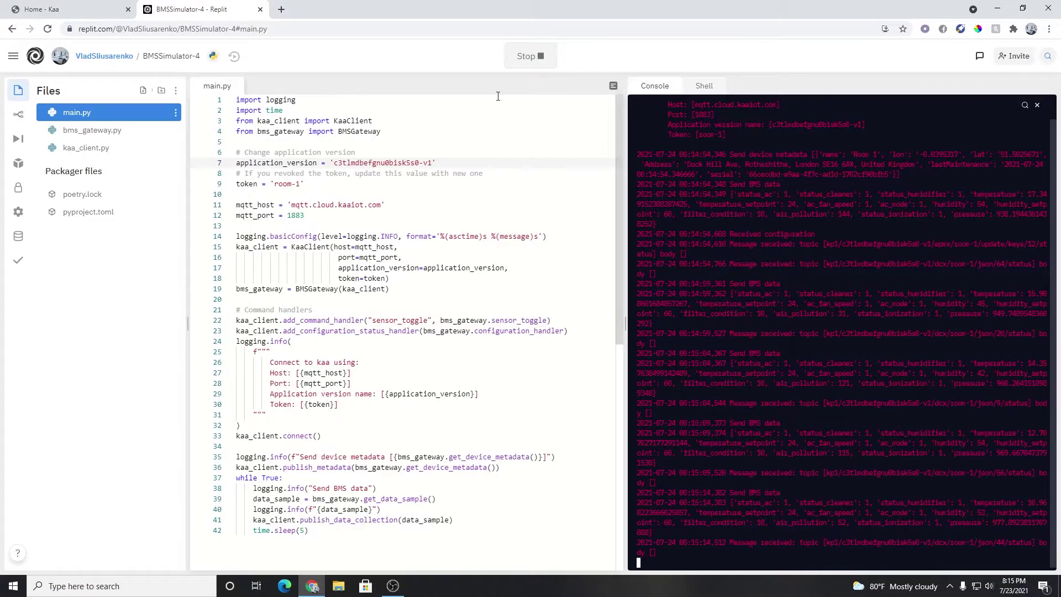
# Step: Switch back to Kaa, open the Room 1 gateway's dashboard and look through its widgets
pyautogui.click(108, 12)
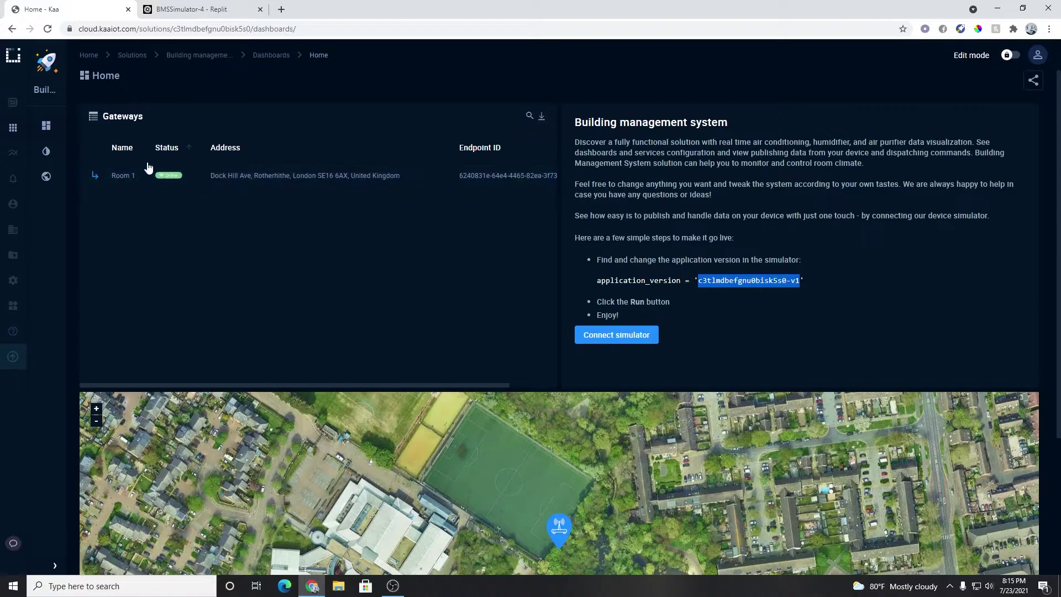
pyautogui.click(190, 177)
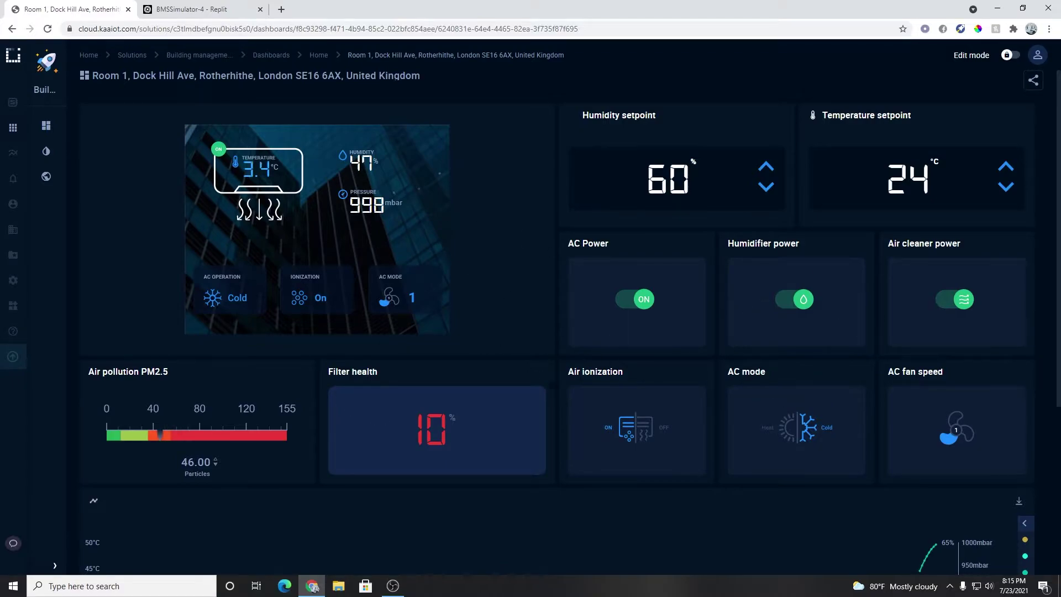
pyautogui.scroll(-3, 553, 331)
pyautogui.scroll(3, 553, 332)
# Step: Turn on edit mode for the Room 1 dashboard and delete all of its widgets
pyautogui.click(1010, 55)
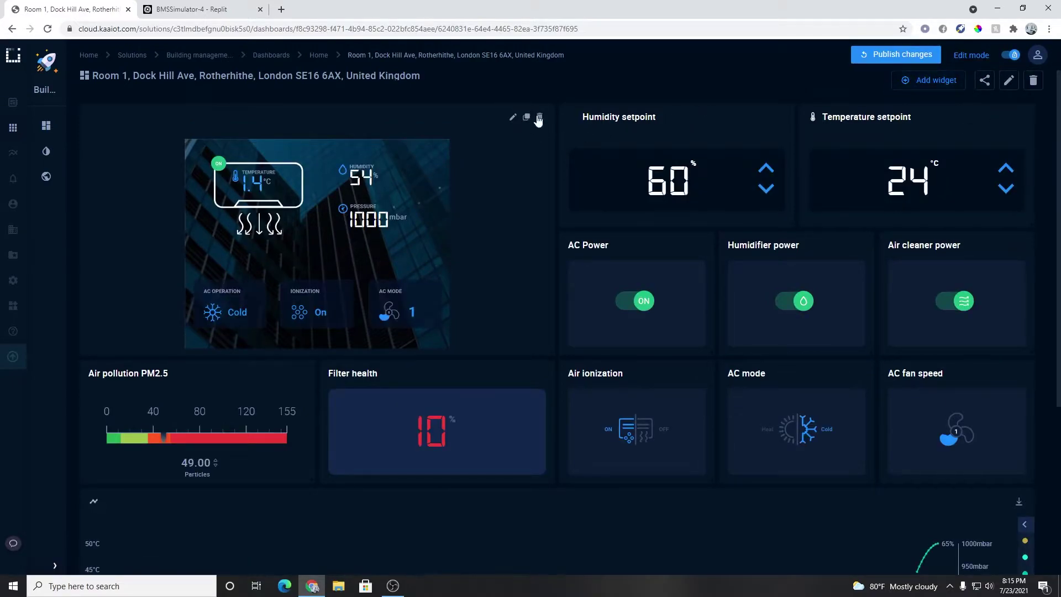
pyautogui.click(539, 117)
pyautogui.click(566, 354)
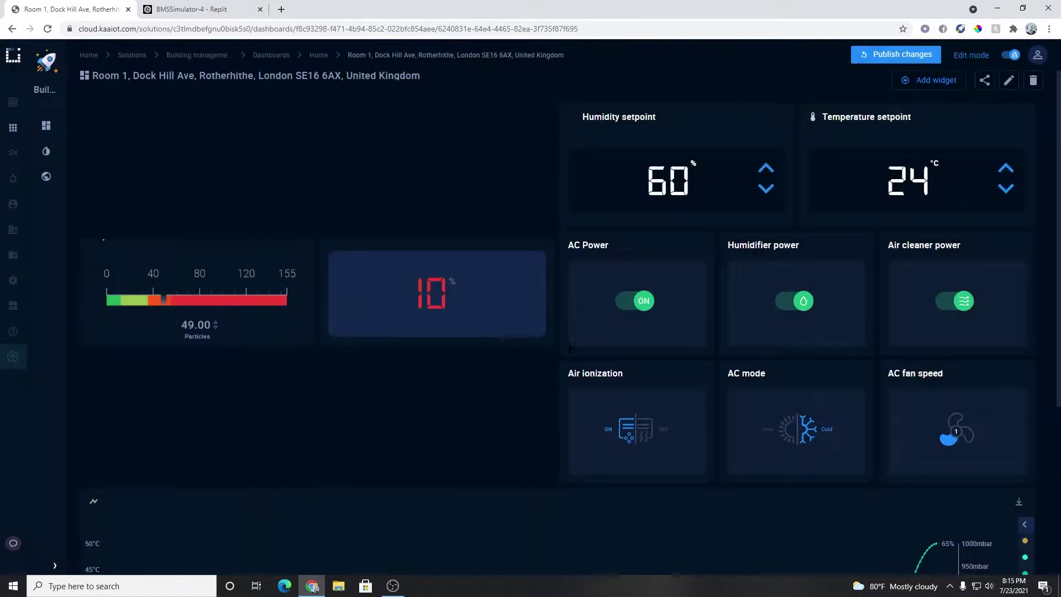
pyautogui.click(540, 117)
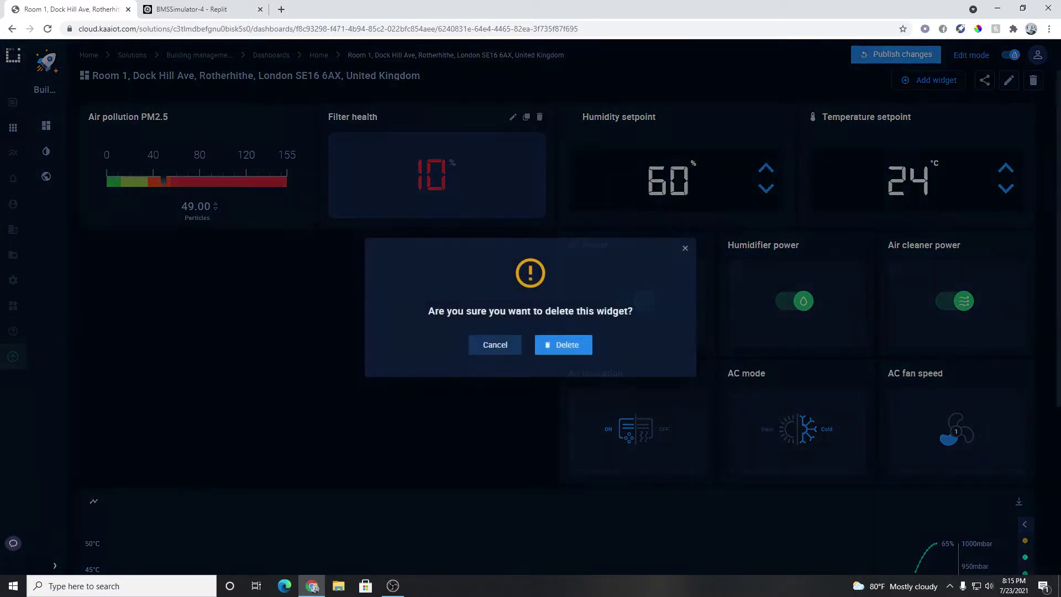
pyautogui.click(564, 345)
pyautogui.click(779, 116)
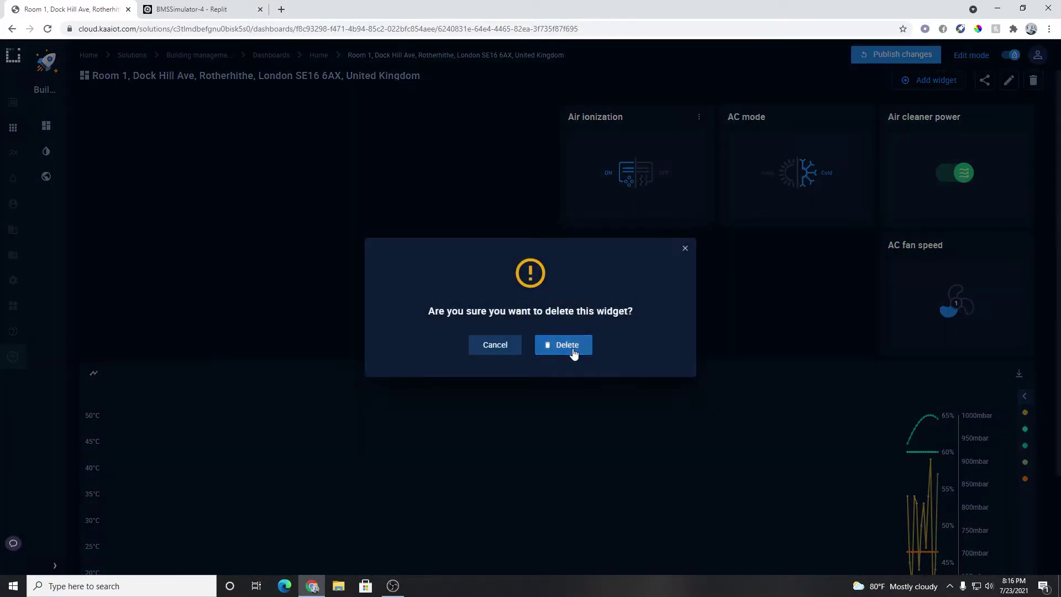
pyautogui.click(571, 350)
pyautogui.click(1015, 118)
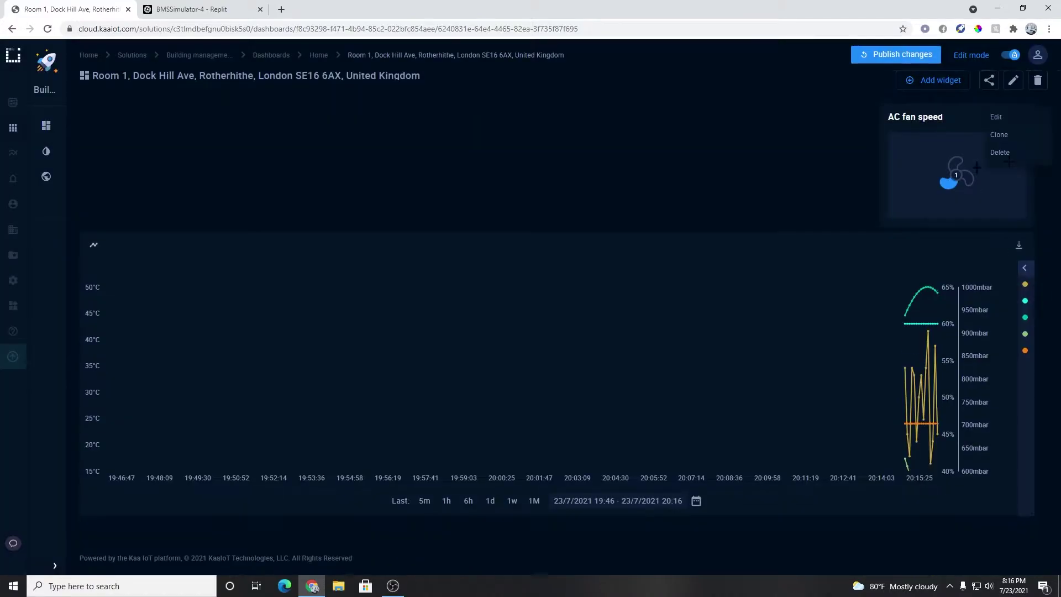
pyautogui.click(1014, 118)
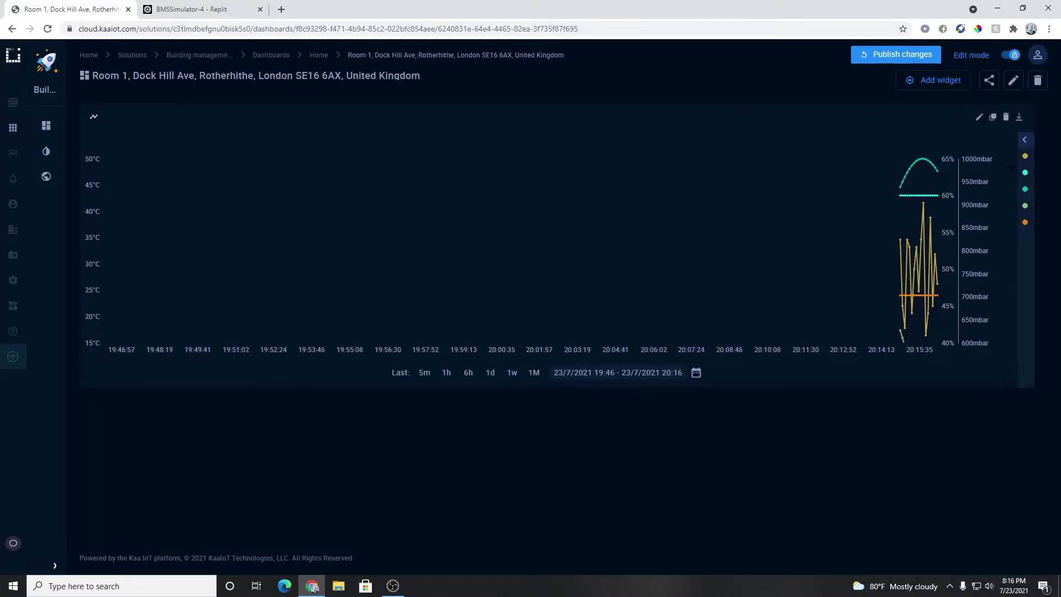
pyautogui.click(1015, 119)
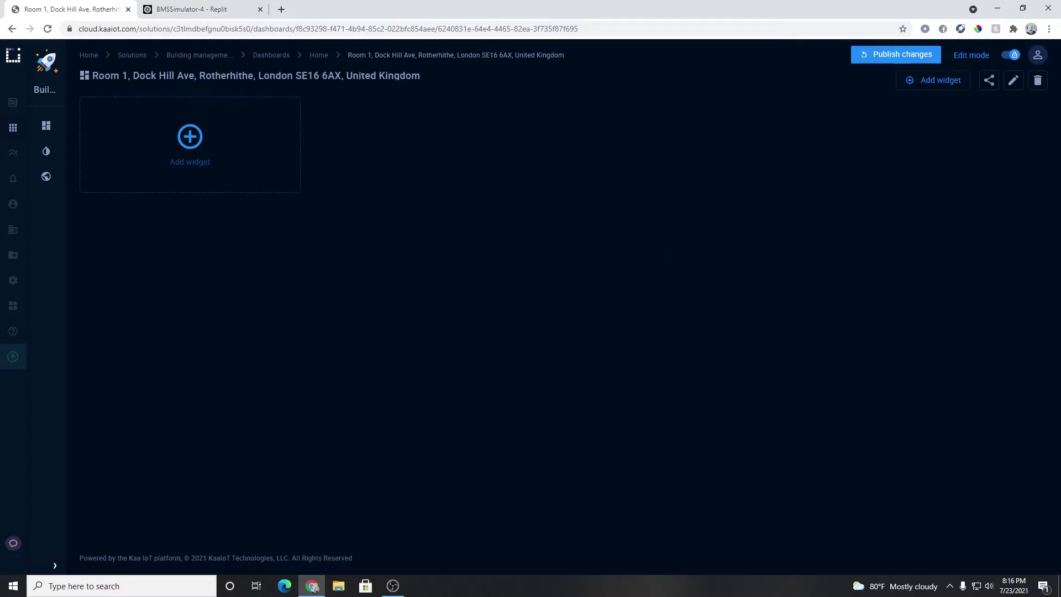
# Step: Add a Geopositioning map widget to the empty dashboard and enlarge it in width and height
pyautogui.click(939, 84)
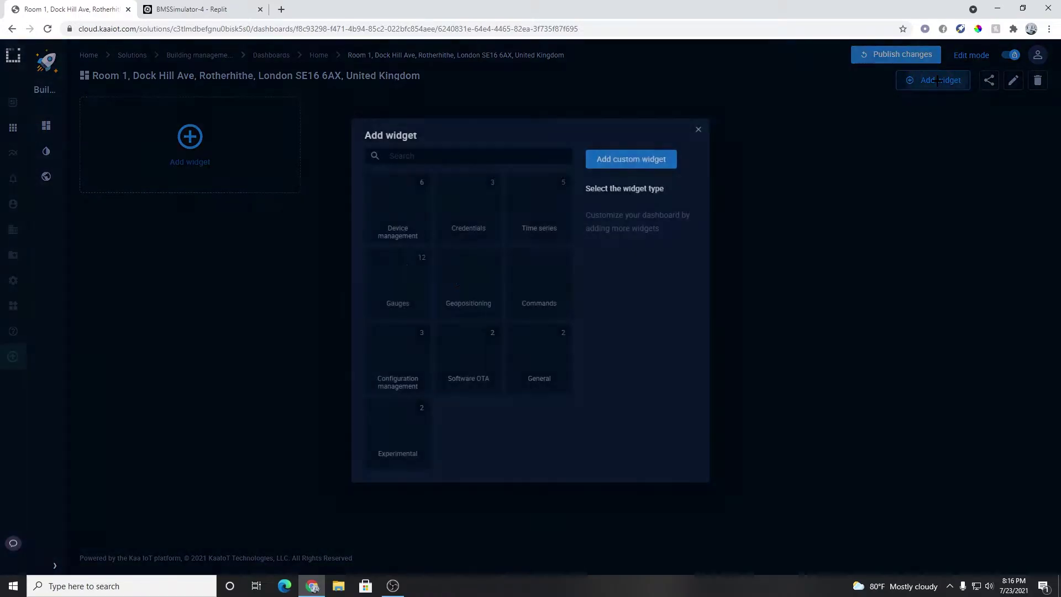
pyautogui.moveTo(464, 288)
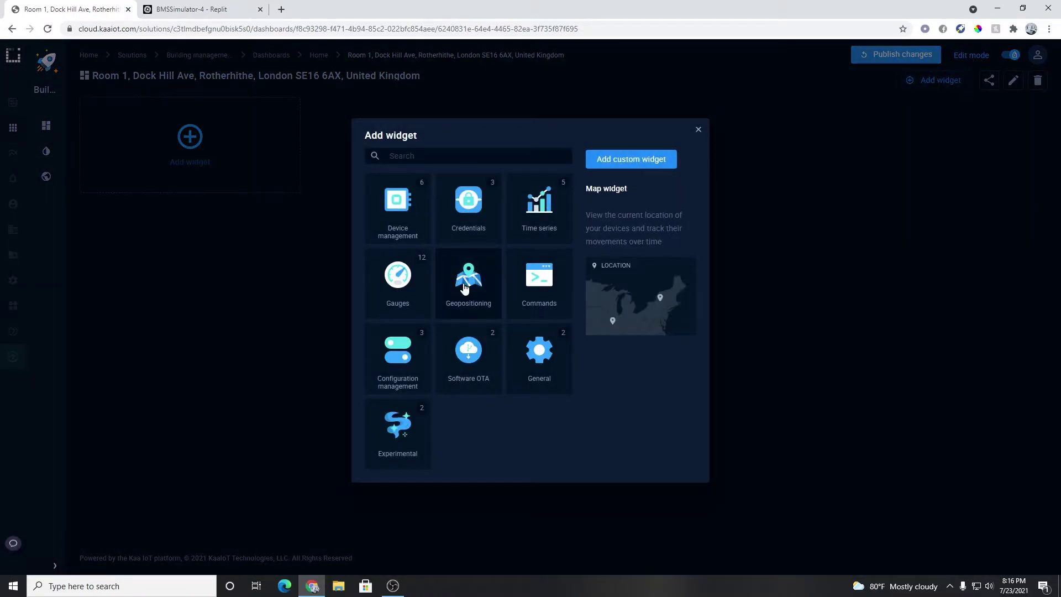
pyautogui.click(464, 287)
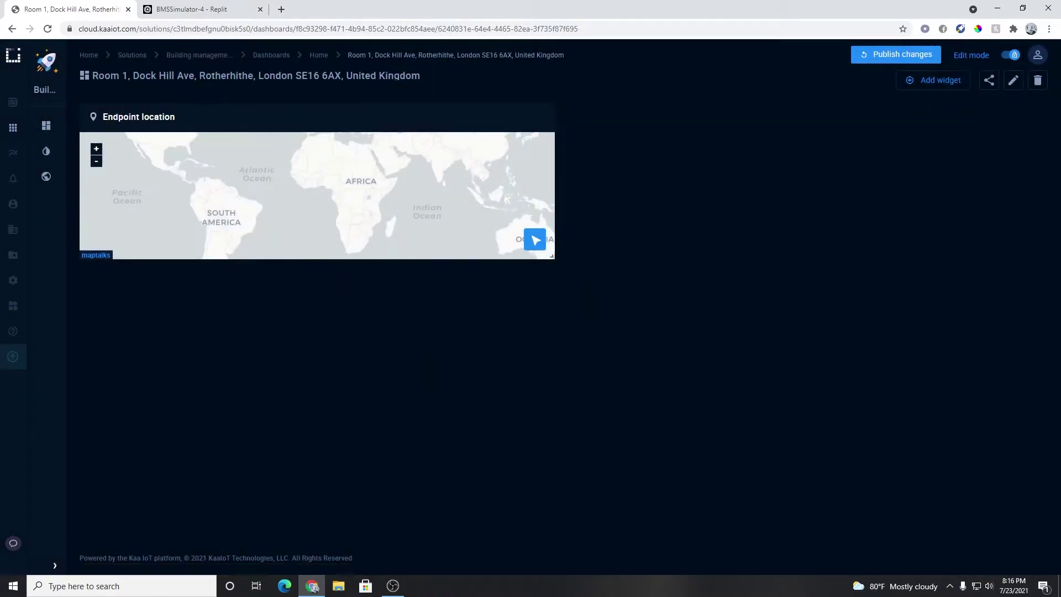
pyautogui.moveTo(552, 257); pyautogui.dragTo(592, 329)
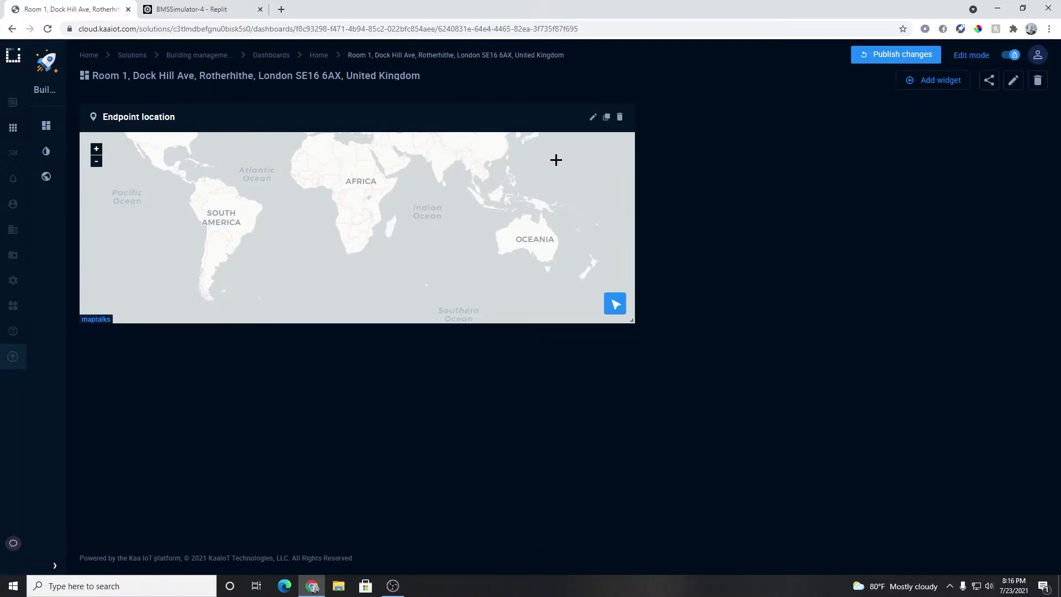
# Step: Edit the Endpoint location widget's configuration, setting the data source application to Building management system (c3tlmdbefgnu0bisk5s0)
pyautogui.click(593, 118)
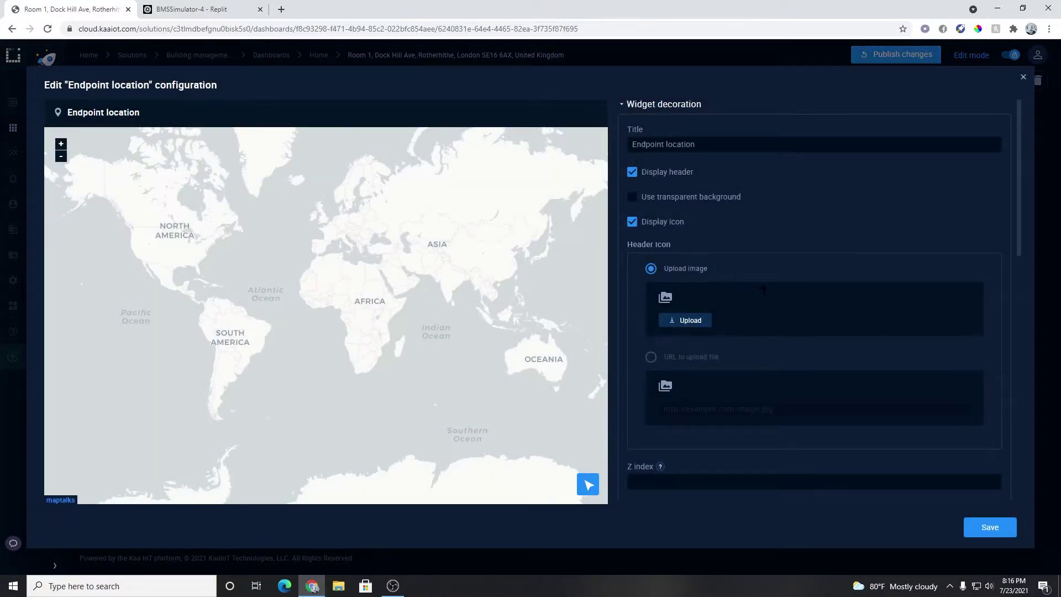
pyautogui.scroll(-2, 761, 288)
pyautogui.scroll(2, 761, 288)
pyautogui.scroll(-7, 630, 158)
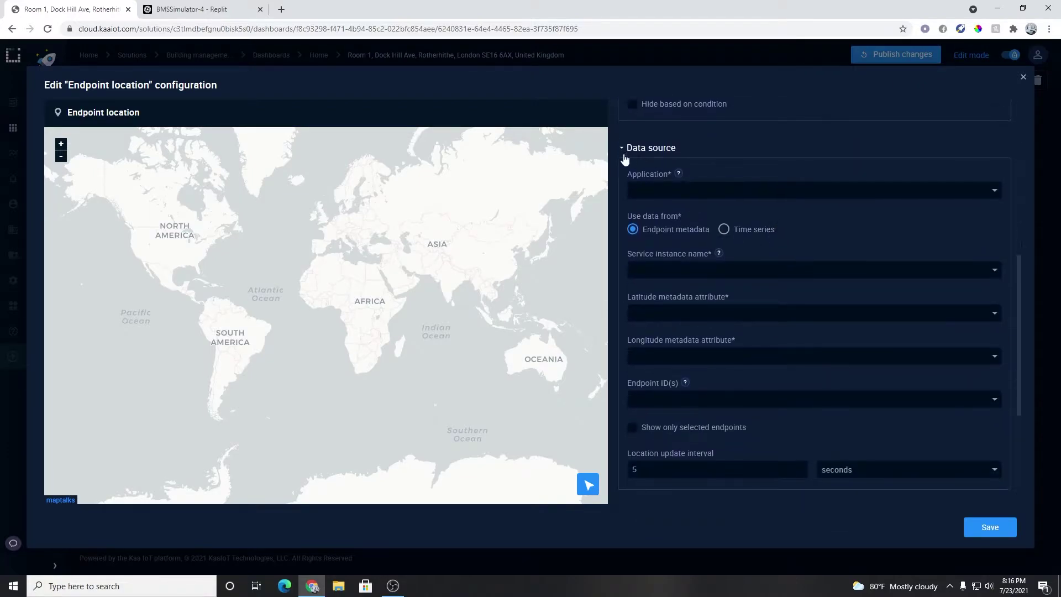
pyautogui.click(717, 191)
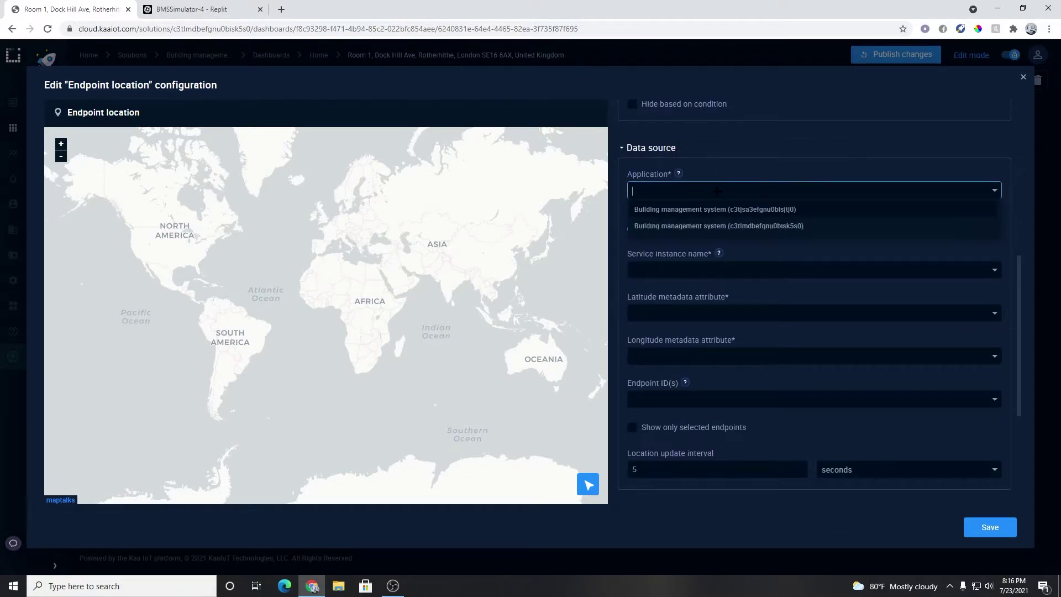
pyautogui.click(727, 227)
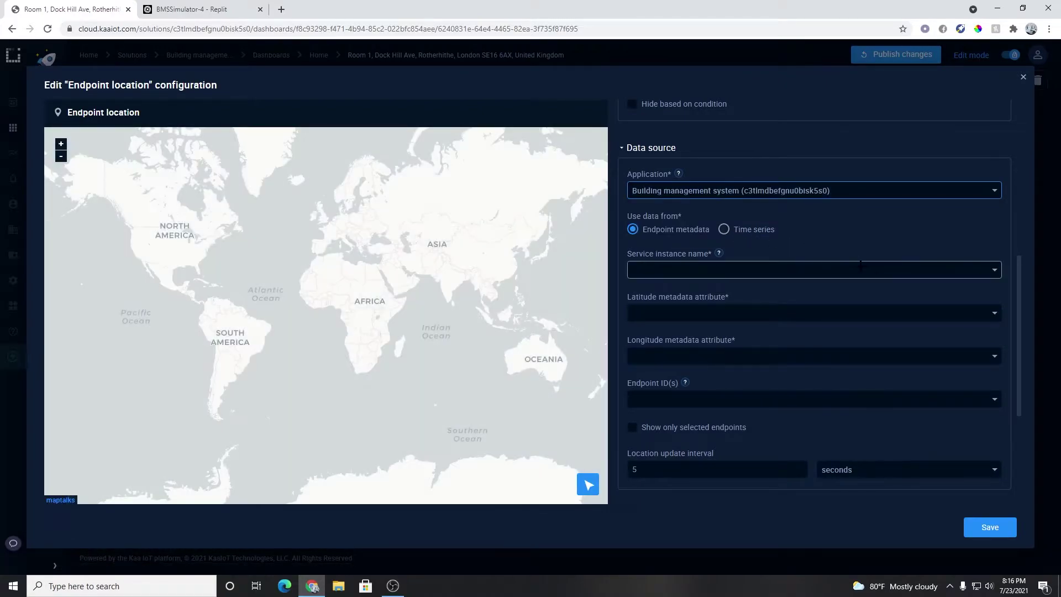
# Step: Set the map's service instance to epr, latitude attribute to metadata.lat and longitude attribute to metadata.lon
pyautogui.scroll(-1, 755, 221)
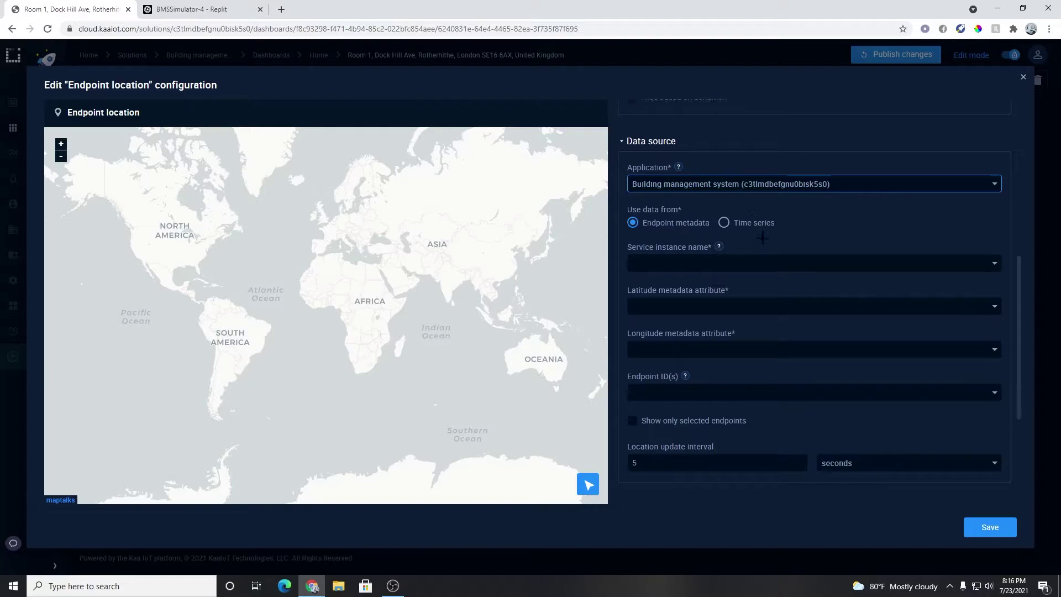
pyautogui.click(720, 233)
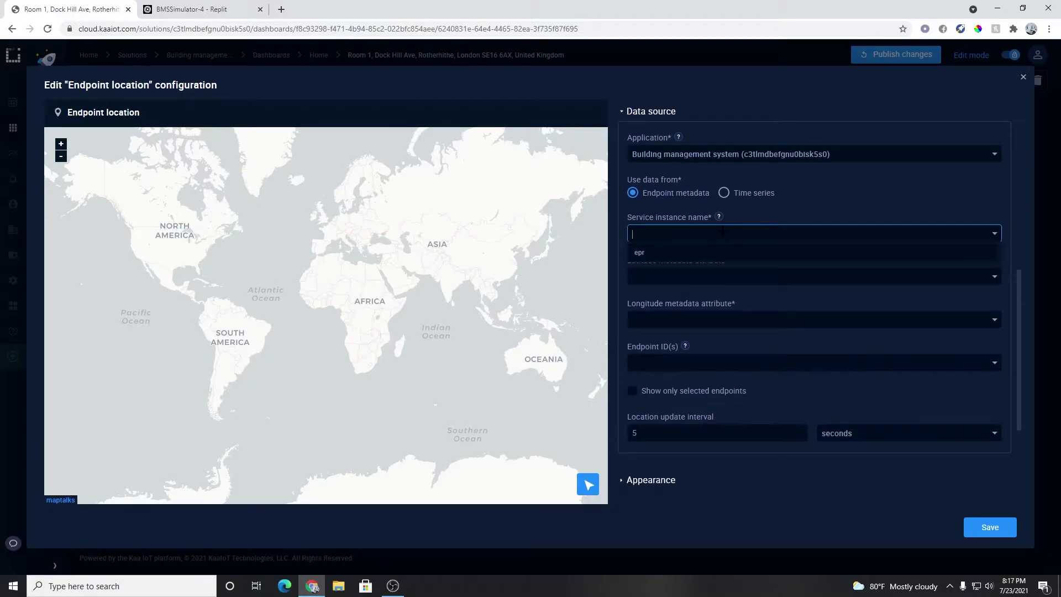
pyautogui.click(711, 256)
pyautogui.click(709, 275)
pyautogui.scroll(-2, 699, 354)
pyautogui.click(675, 319)
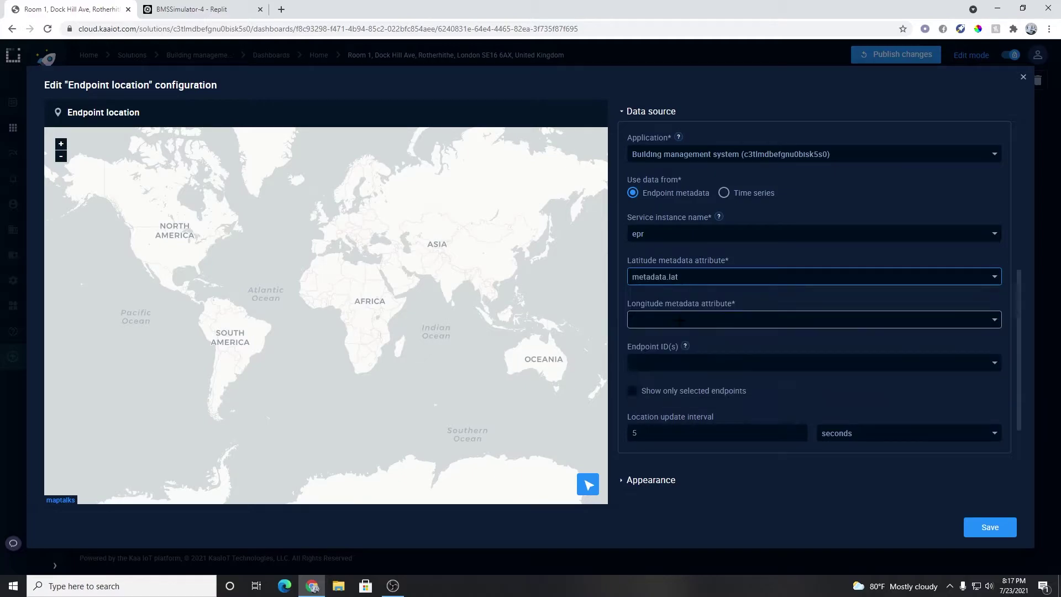
pyautogui.click(688, 320)
pyautogui.scroll(-2, 698, 375)
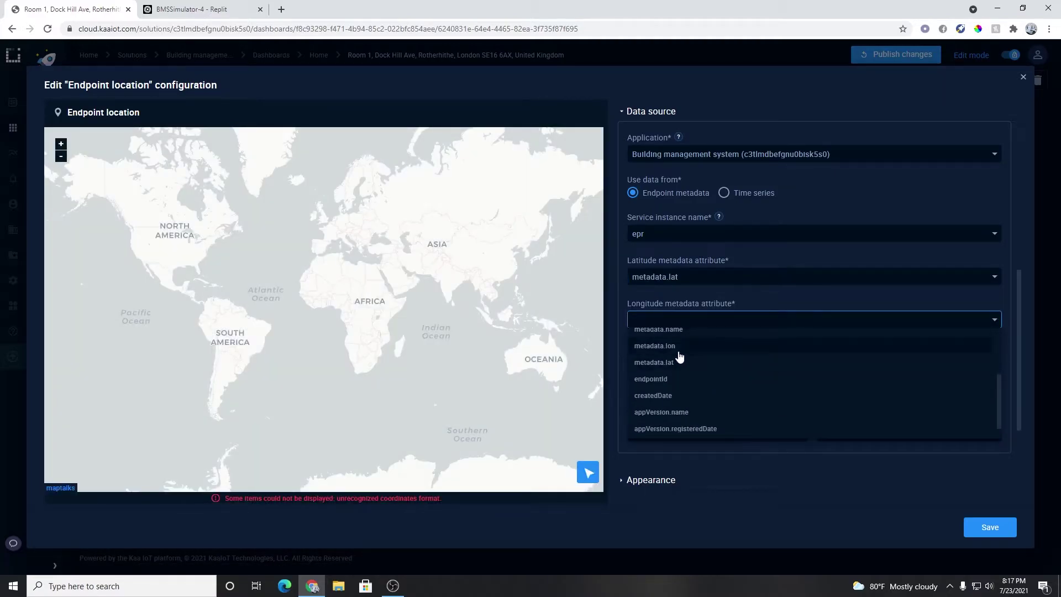
pyautogui.click(675, 347)
pyautogui.scroll(-1, 697, 343)
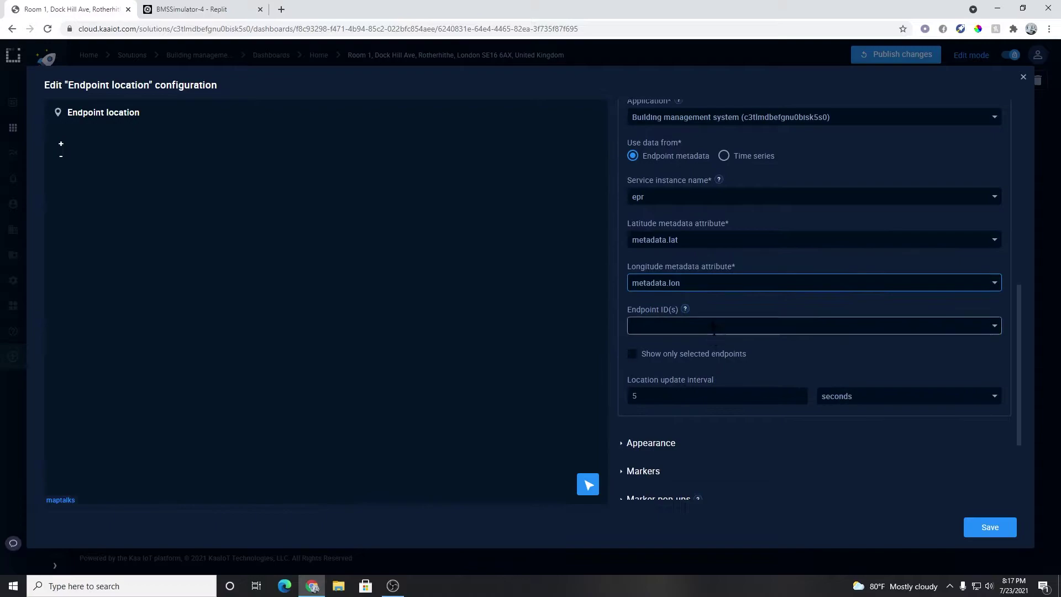
# Step: Select endpoint ID 6240831e-64e4-4465-82ea-3f735f87f695 for the map widget and save its configuration
pyautogui.click(713, 325)
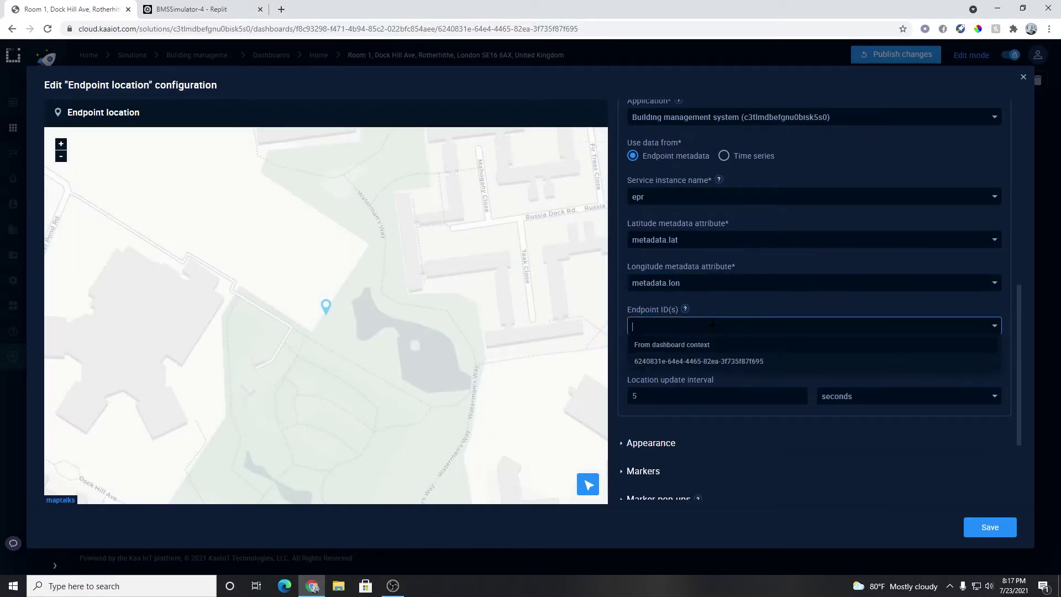
pyautogui.click(723, 362)
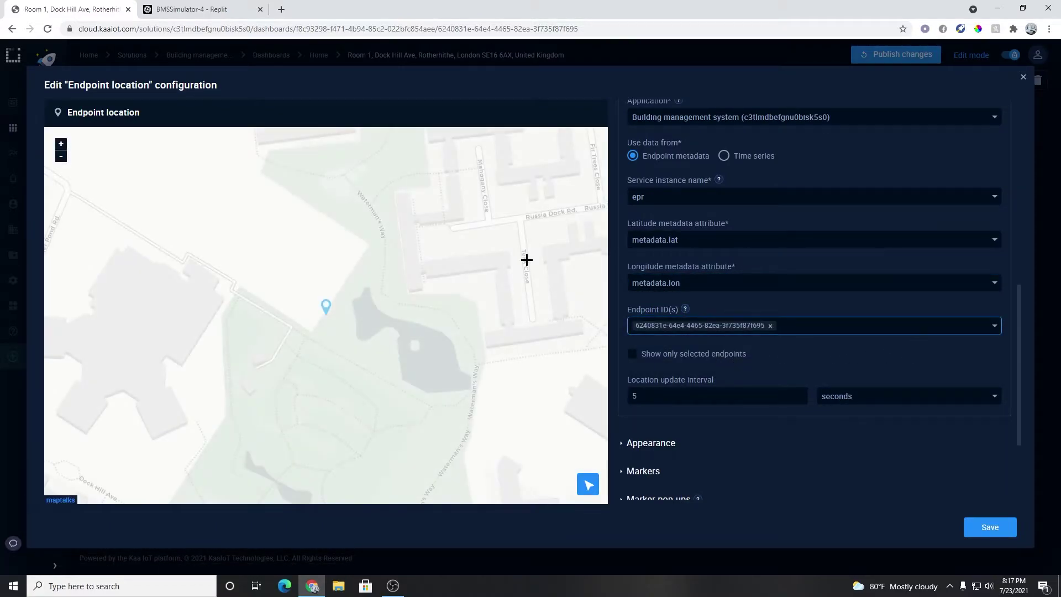
pyautogui.scroll(-1, 866, 389)
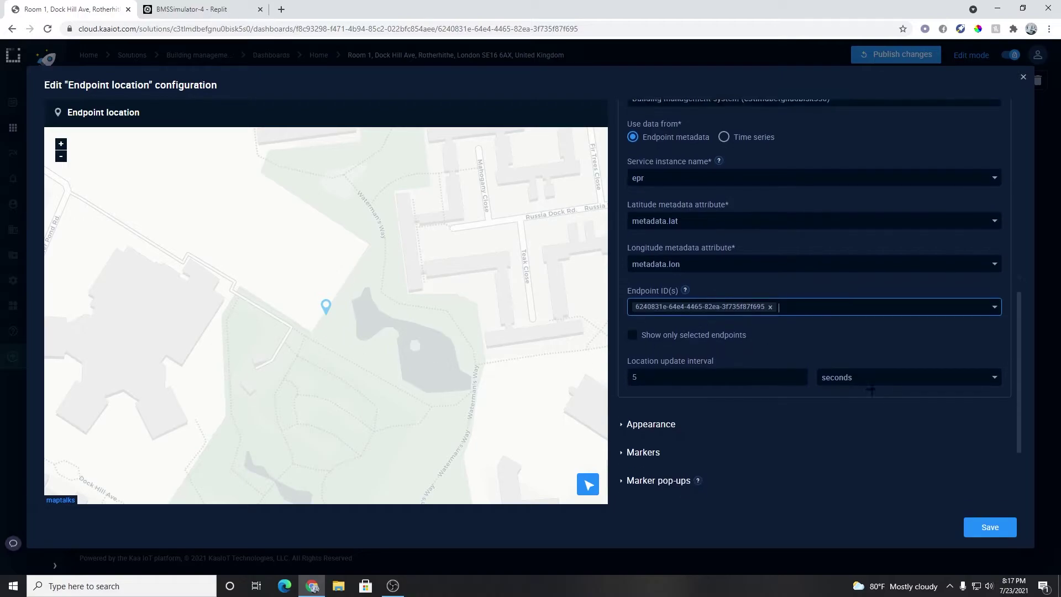
pyautogui.click(987, 527)
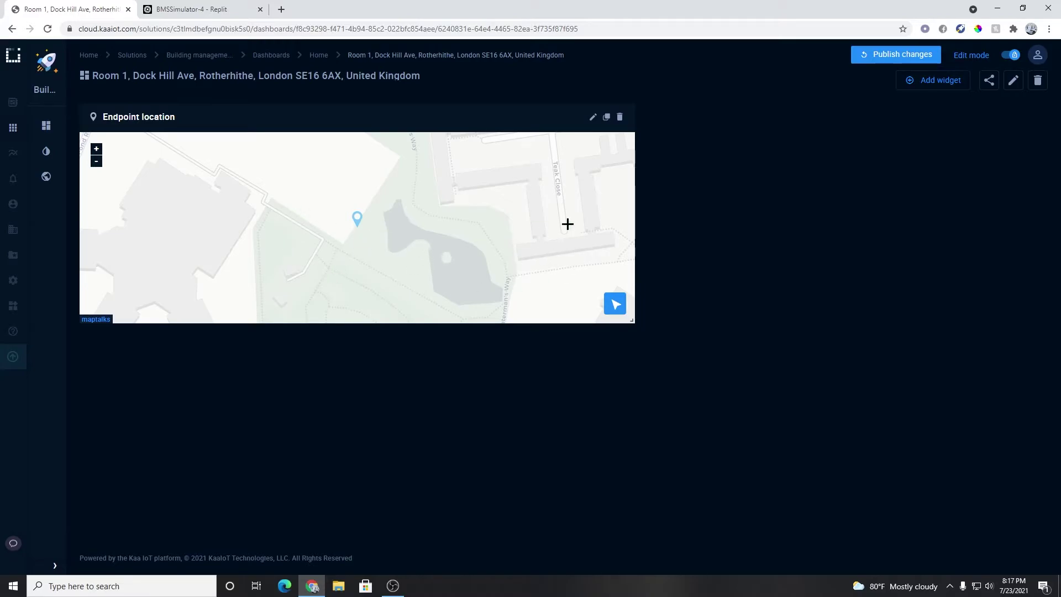
# Step: Add a Digital gauge widget, place it beside the Endpoint location map, and enlarge it to match the map's height
pyautogui.click(936, 80)
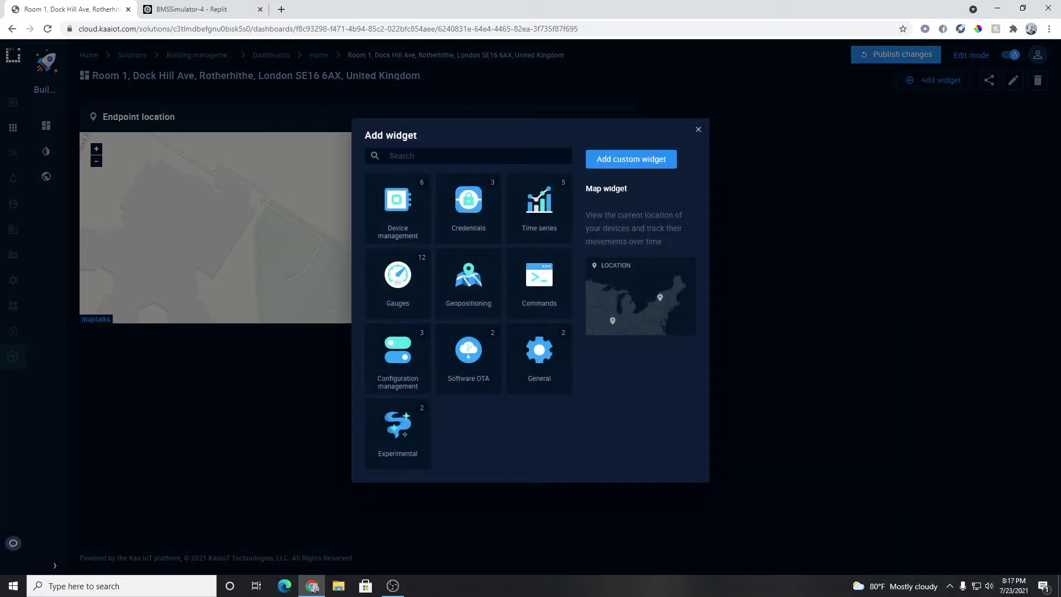
pyautogui.click(406, 291)
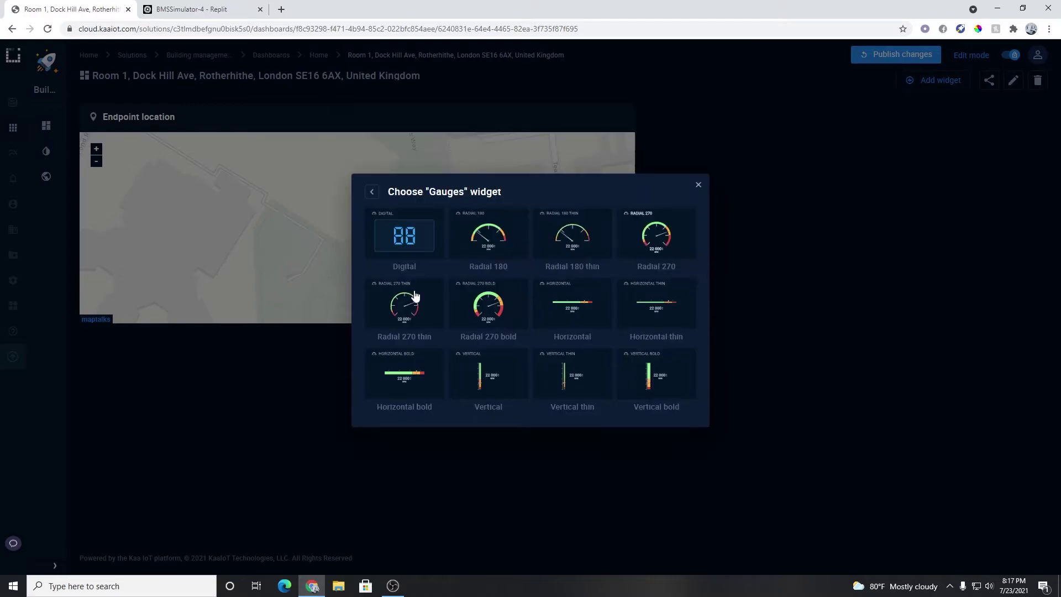
pyautogui.click(394, 242)
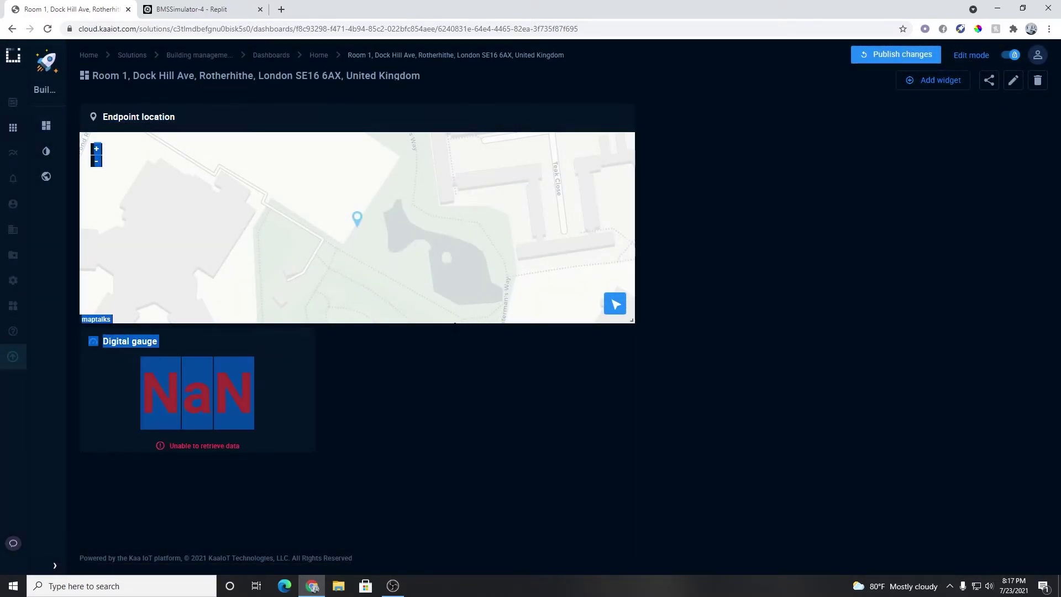
pyautogui.moveTo(225, 334); pyautogui.dragTo(844, 181)
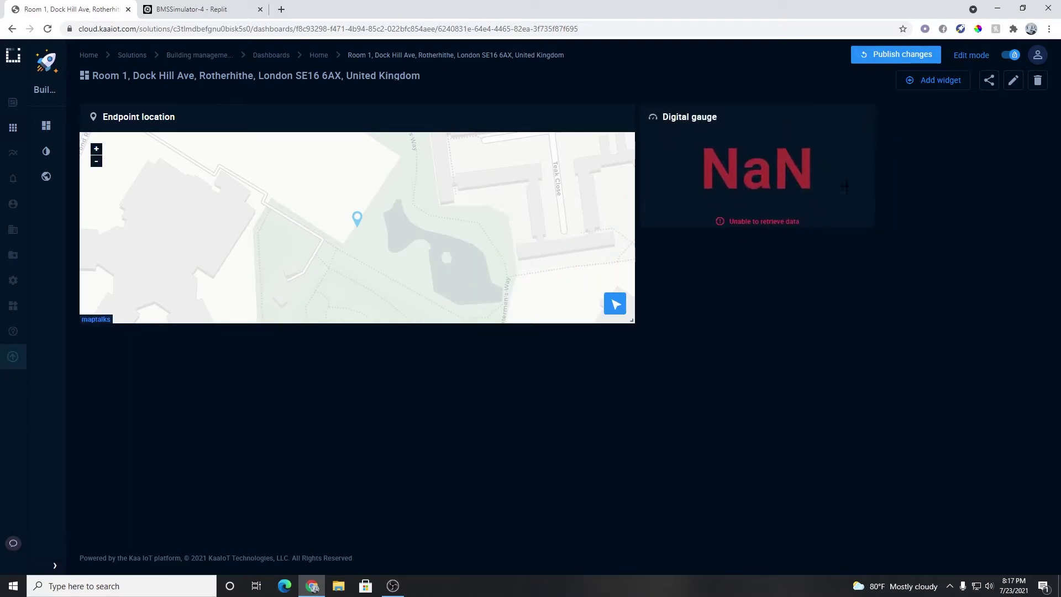
pyautogui.moveTo(871, 224); pyautogui.dragTo(1036, 316)
pyautogui.moveTo(786, 235)
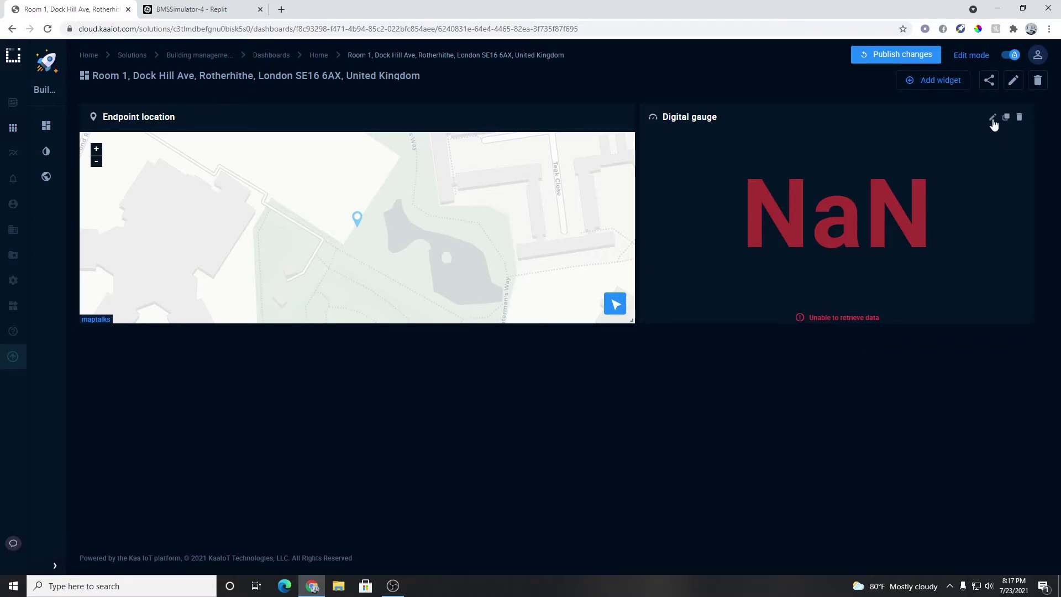
# Step: Edit the Digital gauge's data source, setting service instance epts and application Building management system (c3tlmdbefgnu0bisk5s0)
pyautogui.click(993, 120)
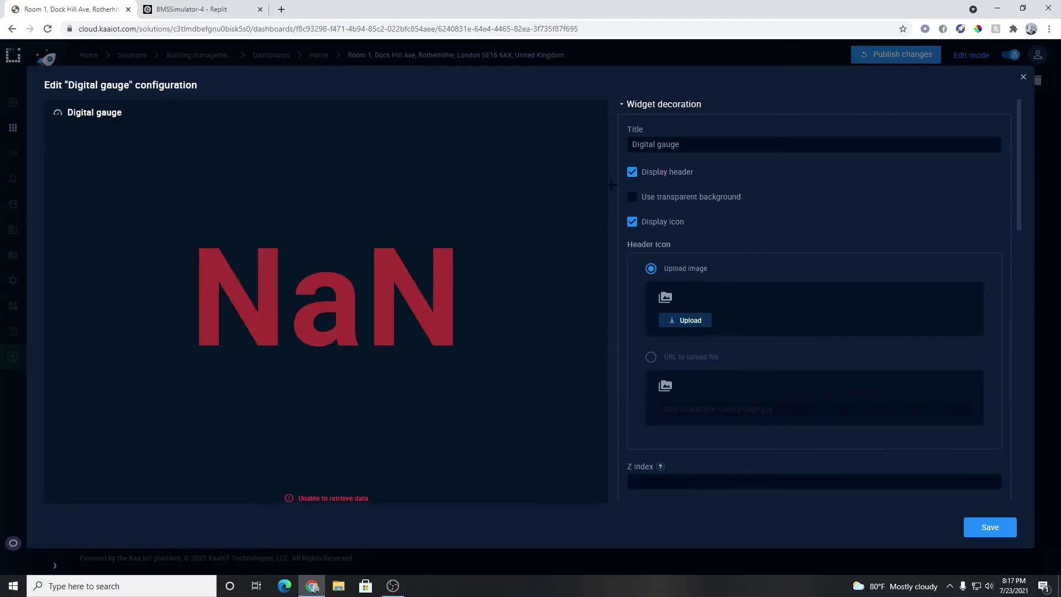
pyautogui.scroll(-6, 767, 245)
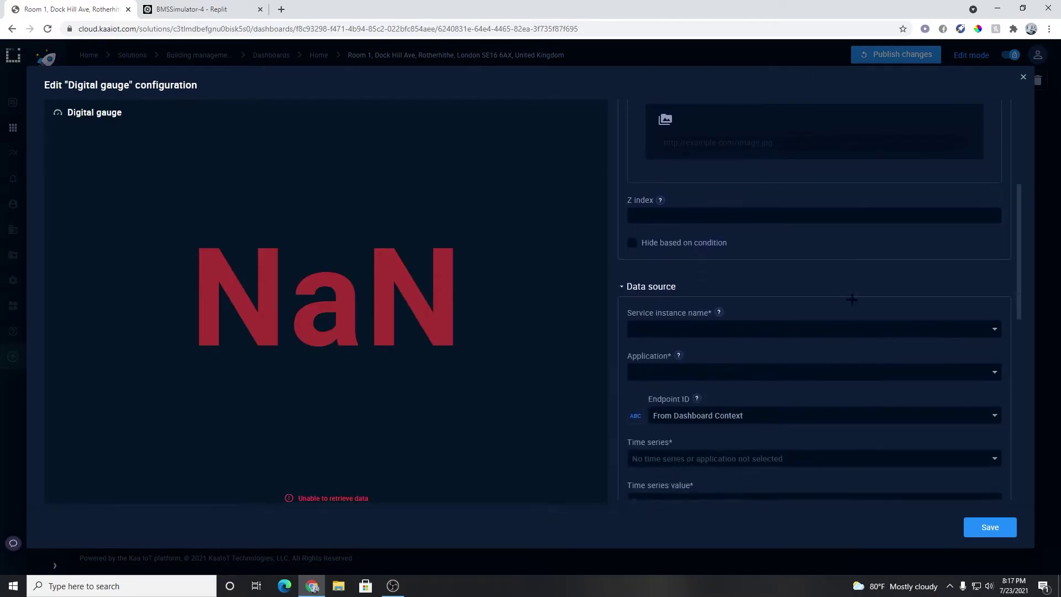
pyautogui.click(802, 264)
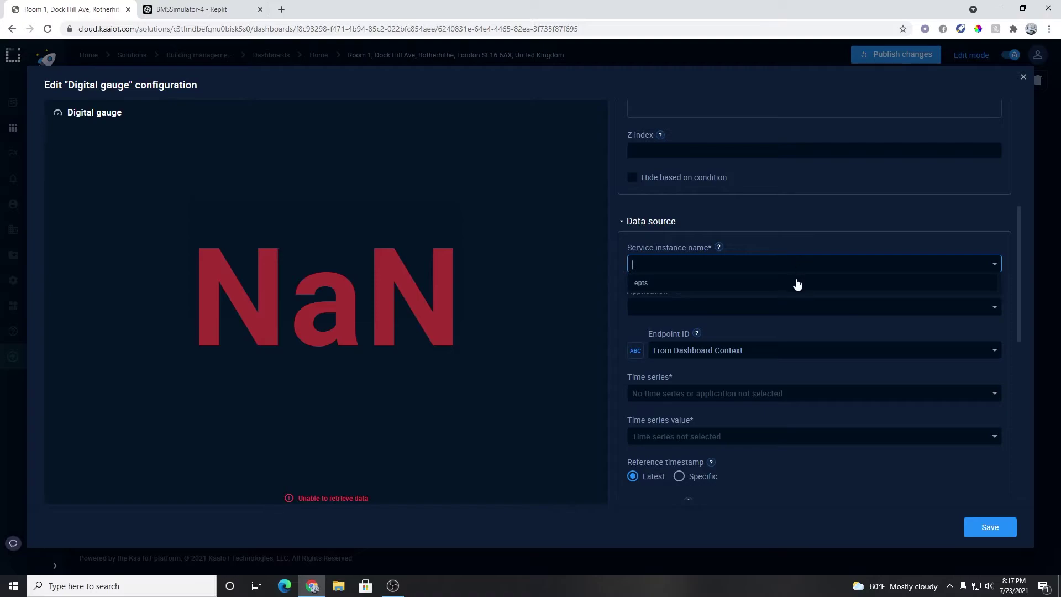
pyautogui.click(798, 283)
pyautogui.scroll(-1, 790, 265)
pyautogui.click(773, 233)
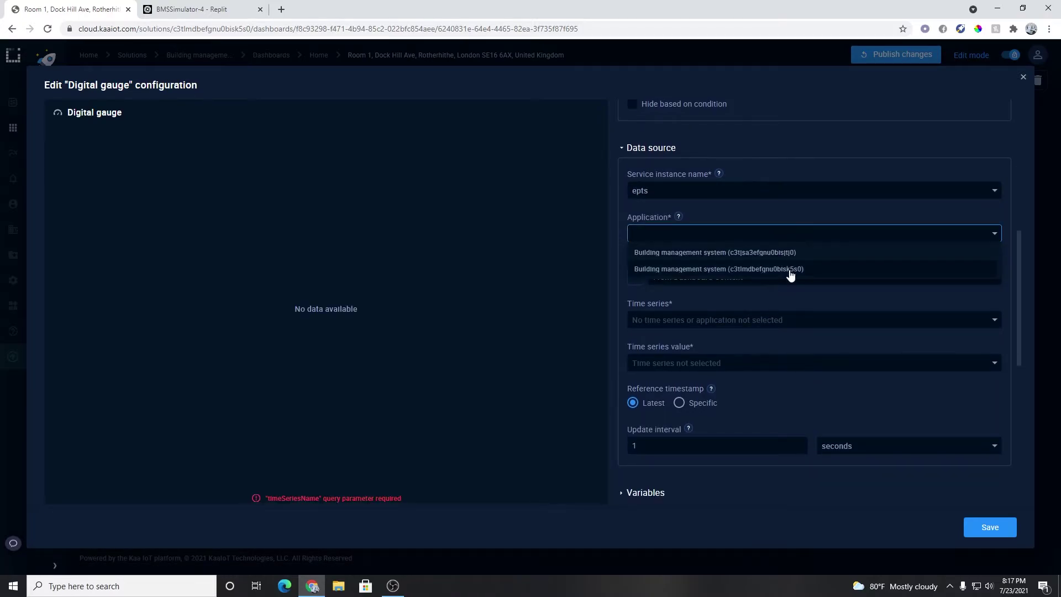
pyautogui.click(790, 269)
# Step: Set the gauge's time series to auto~temperature and its time series value to values.value
pyautogui.scroll(-1, 774, 263)
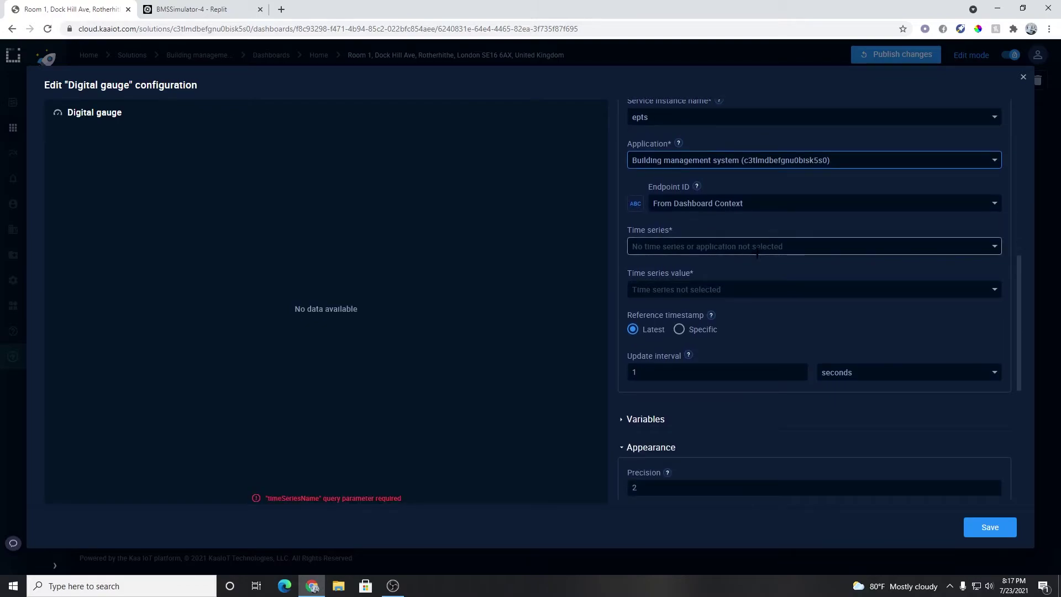
pyautogui.click(759, 251)
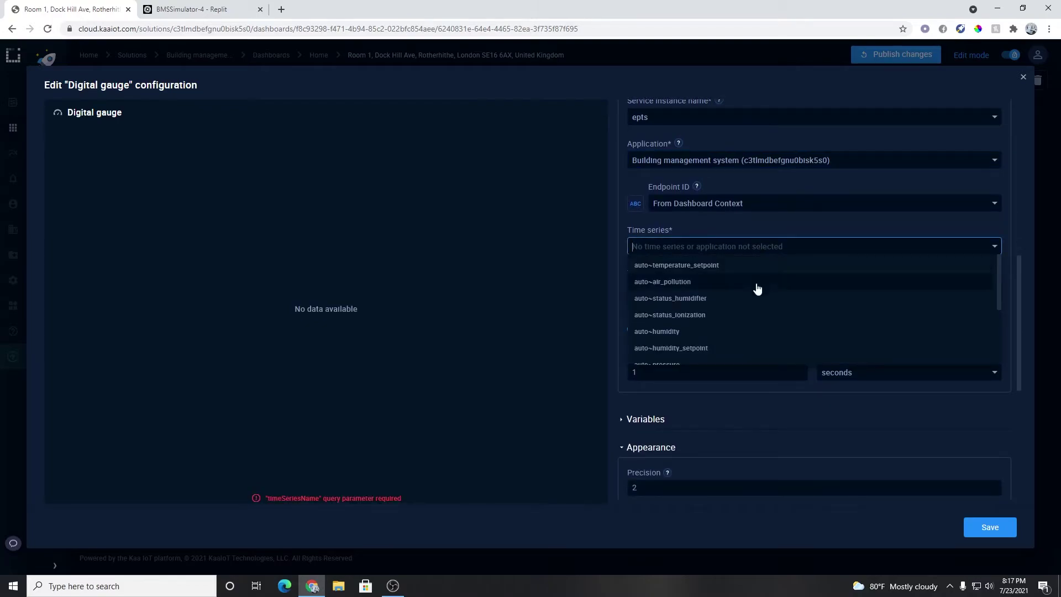
pyautogui.scroll(-2, 782, 349)
pyautogui.scroll(3, 785, 335)
pyautogui.scroll(1, 784, 335)
pyautogui.scroll(-3, 786, 332)
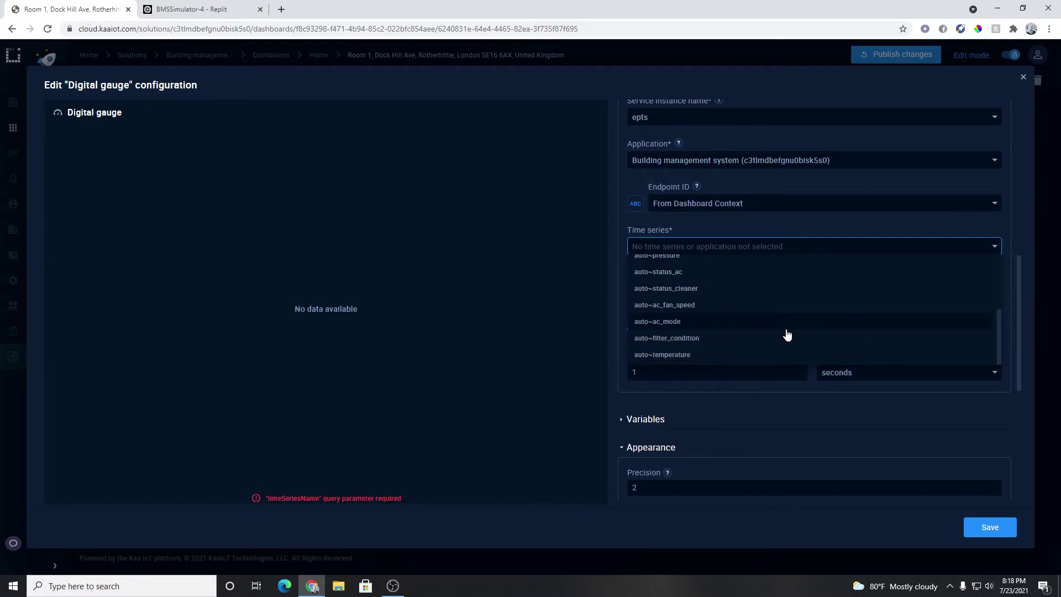
pyautogui.click(751, 358)
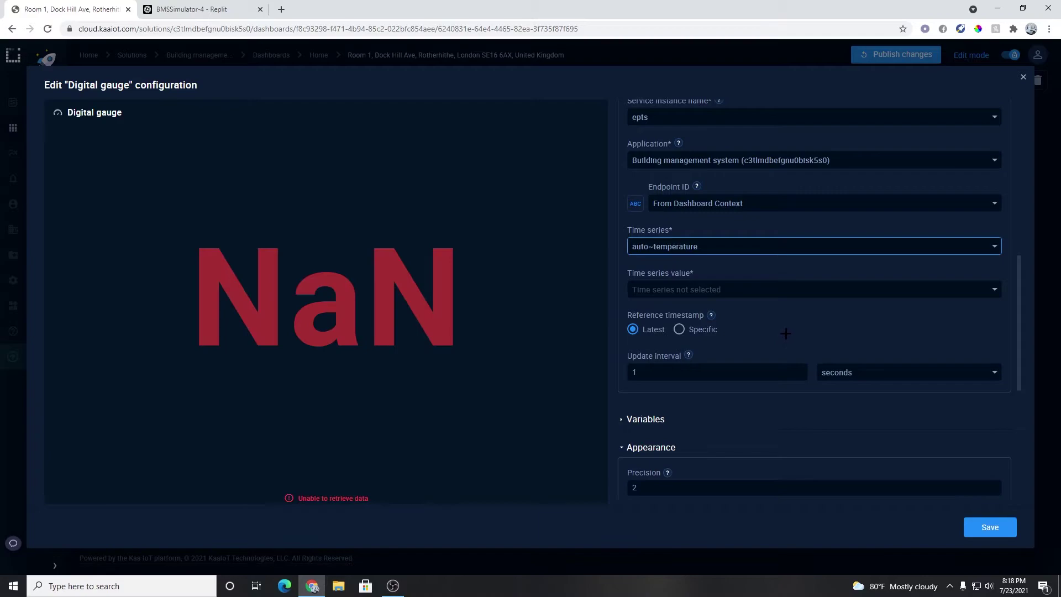
pyautogui.click(794, 292)
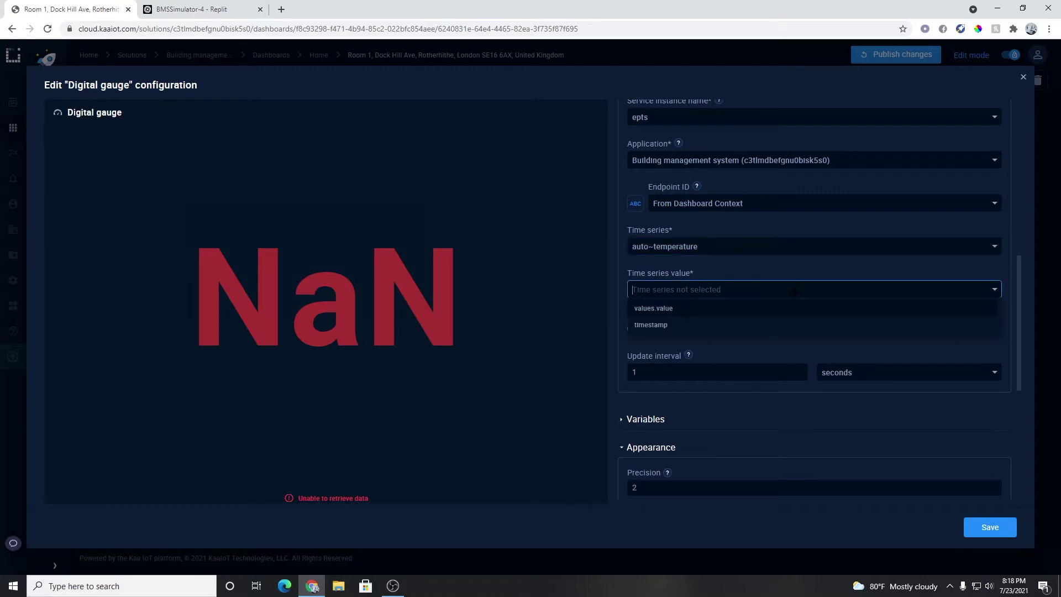
pyautogui.click(700, 311)
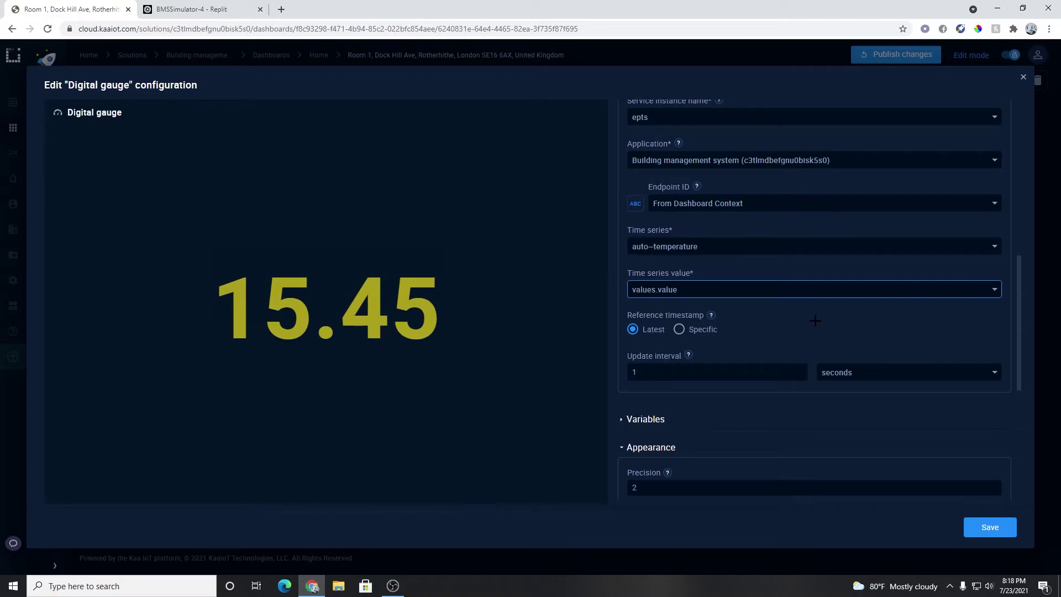
# Step: Set the gauge's measure to Temperature in its appearance settings
pyautogui.scroll(-1, 813, 326)
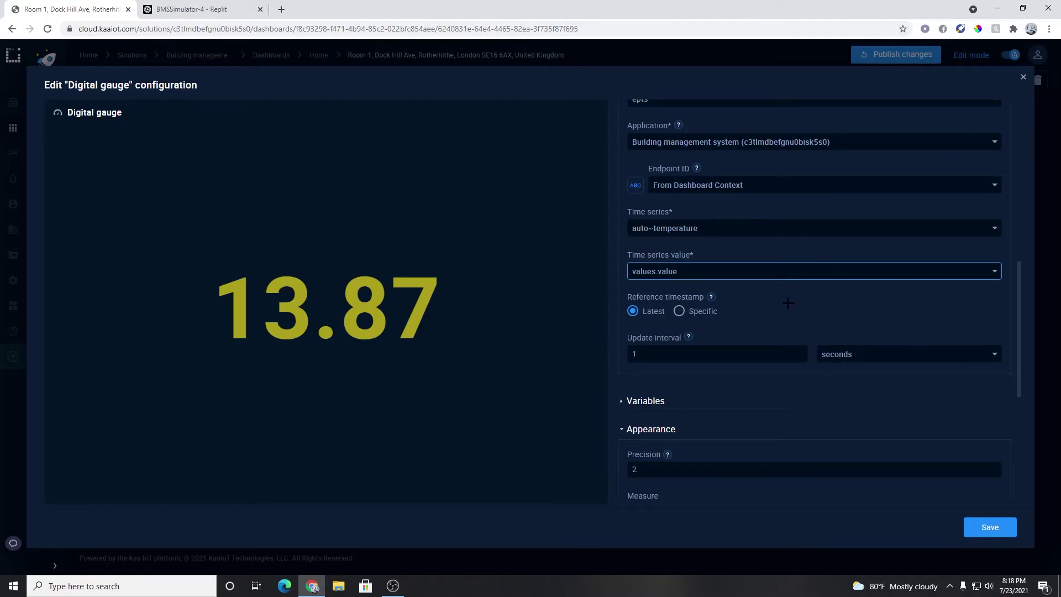
pyautogui.moveTo(668, 454)
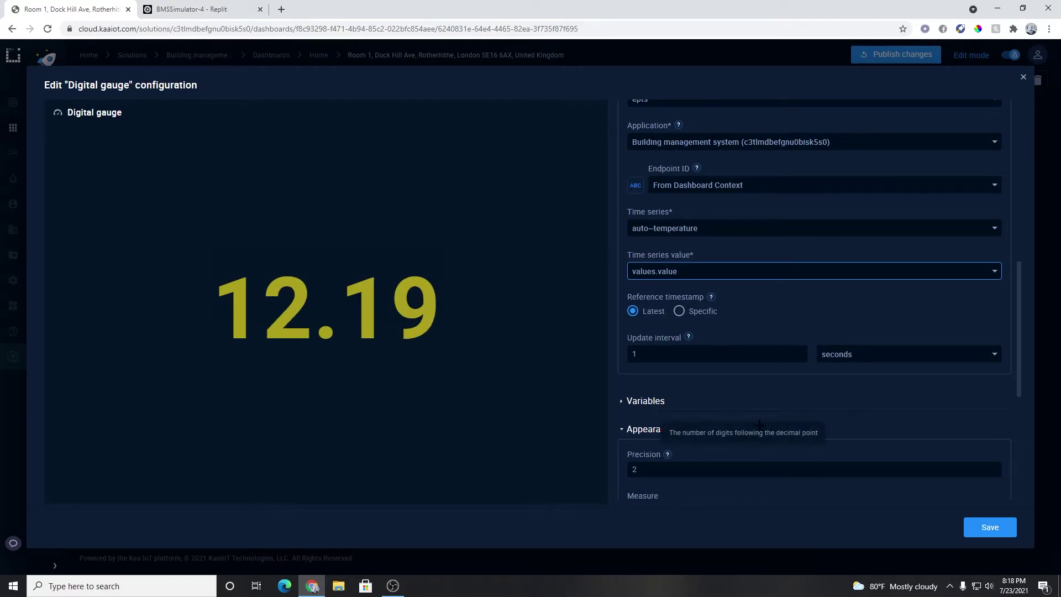
pyautogui.scroll(-3, 758, 429)
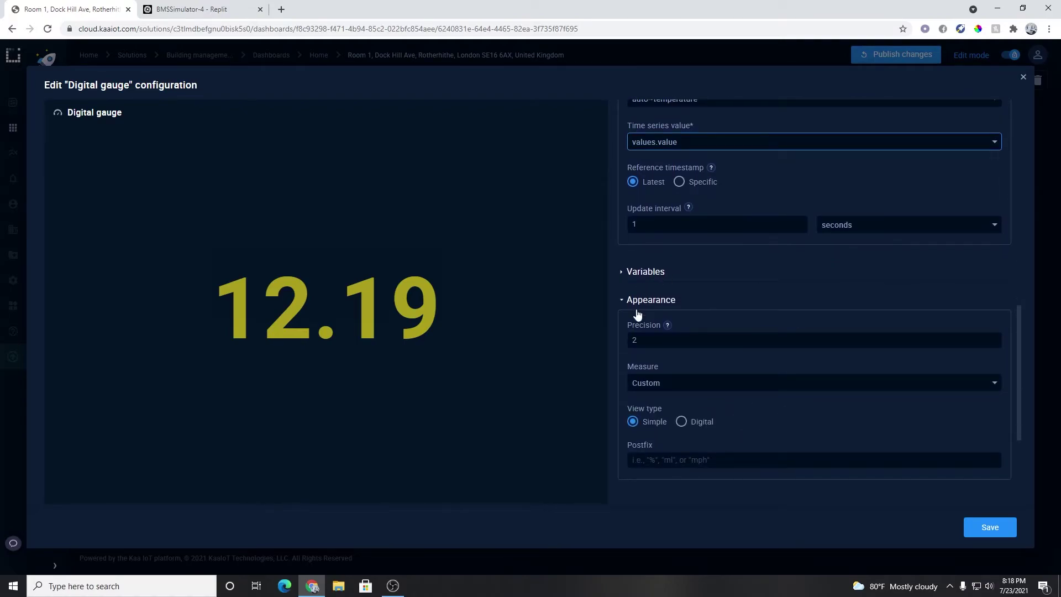
pyautogui.click(679, 386)
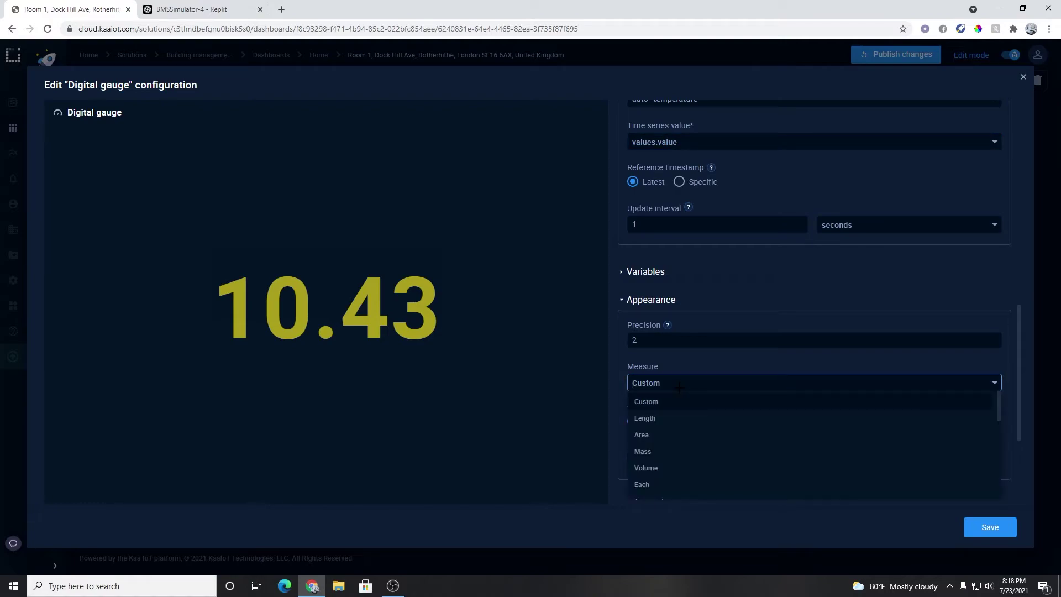
pyautogui.scroll(-2, 684, 436)
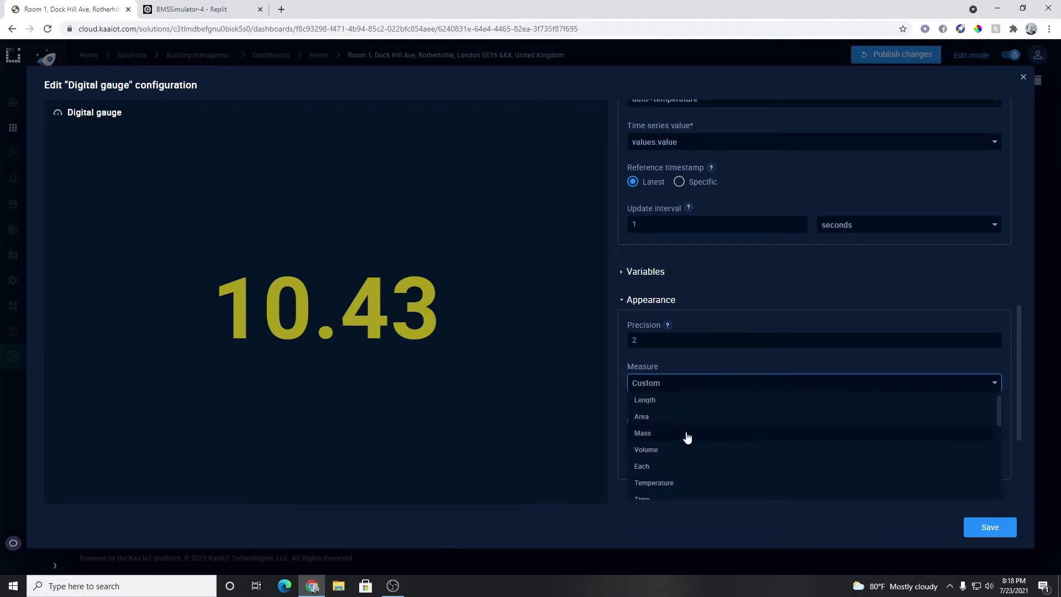
pyautogui.click(658, 464)
# Step: Set the gauge's value unit to C and display unit to F, and save its configuration
pyautogui.scroll(-3, 675, 327)
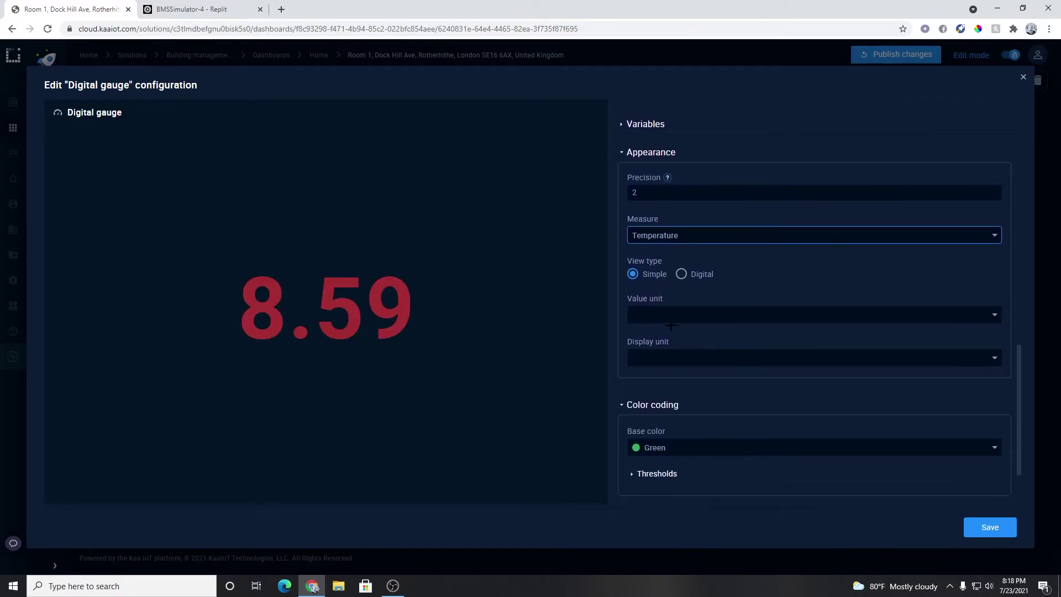
pyautogui.click(664, 315)
pyautogui.click(660, 335)
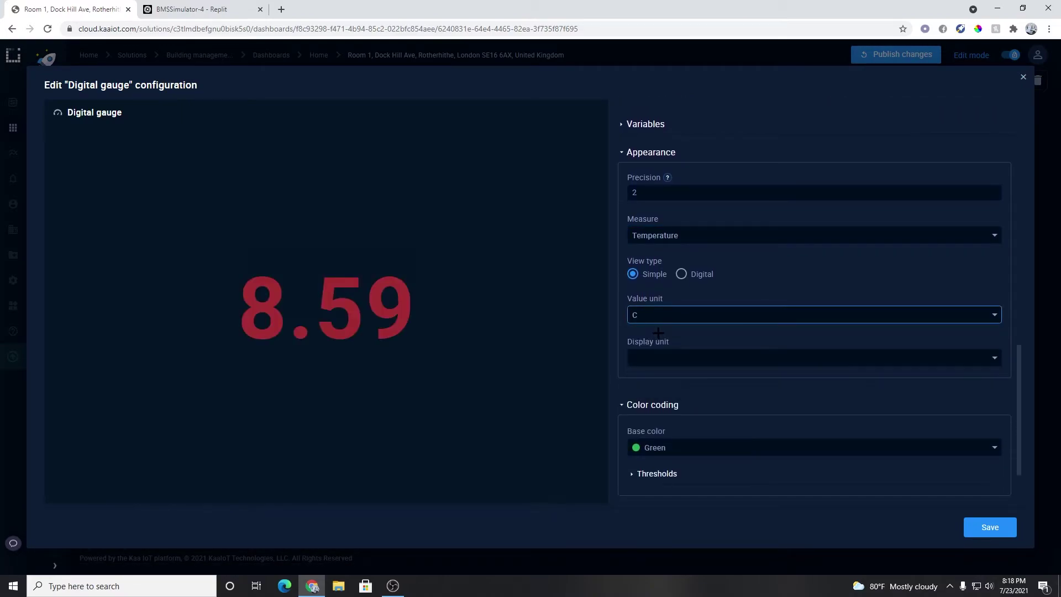
pyautogui.click(686, 360)
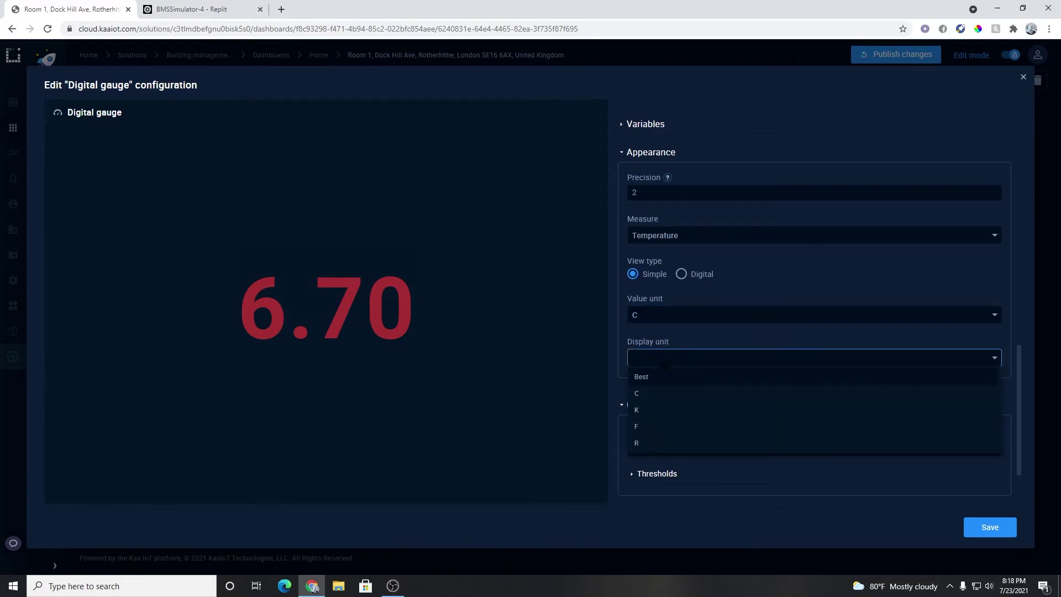
pyautogui.click(666, 427)
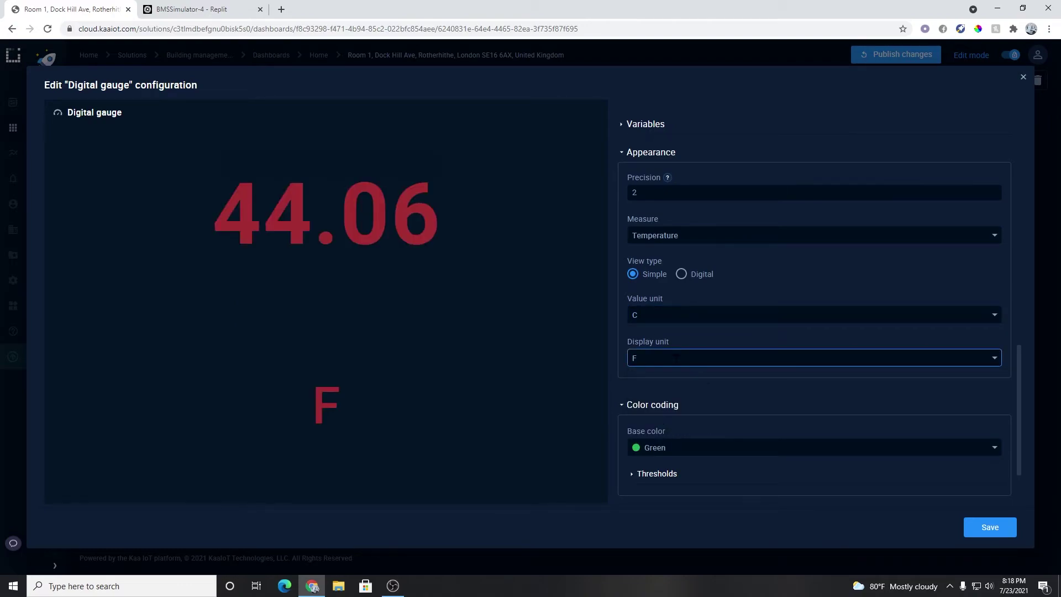
pyautogui.scroll(-2, 829, 436)
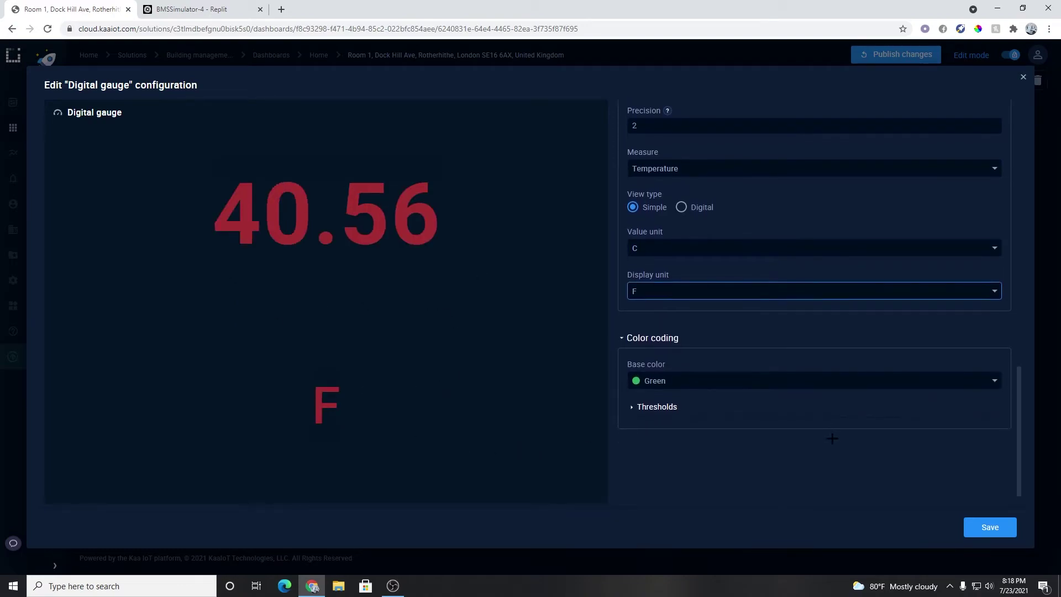
pyautogui.click(989, 528)
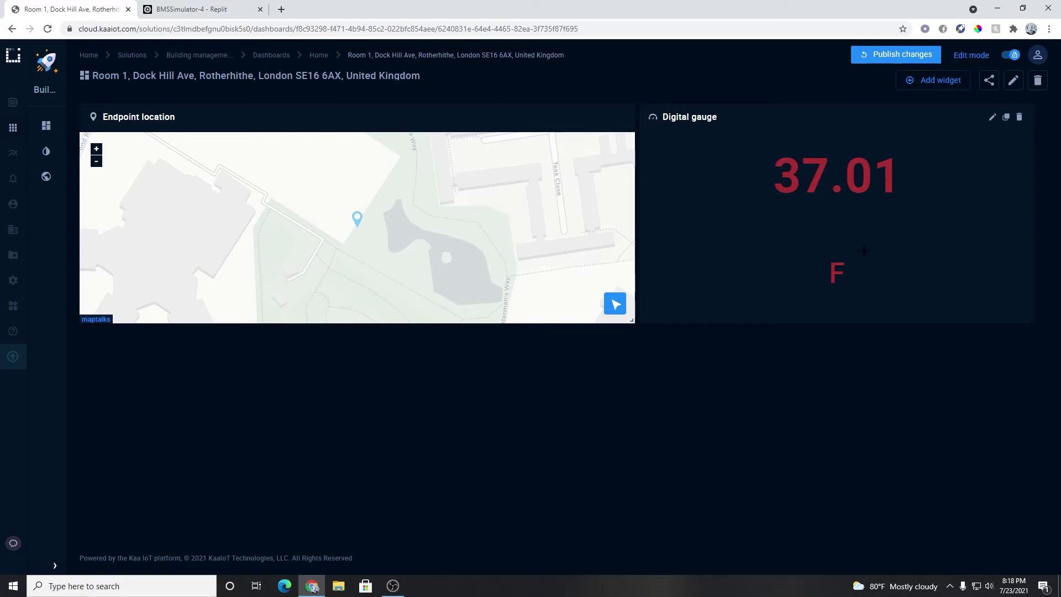
# Step: Add a Multi-series line chart widget below the map and widen it to span both widgets above
pyautogui.click(941, 83)
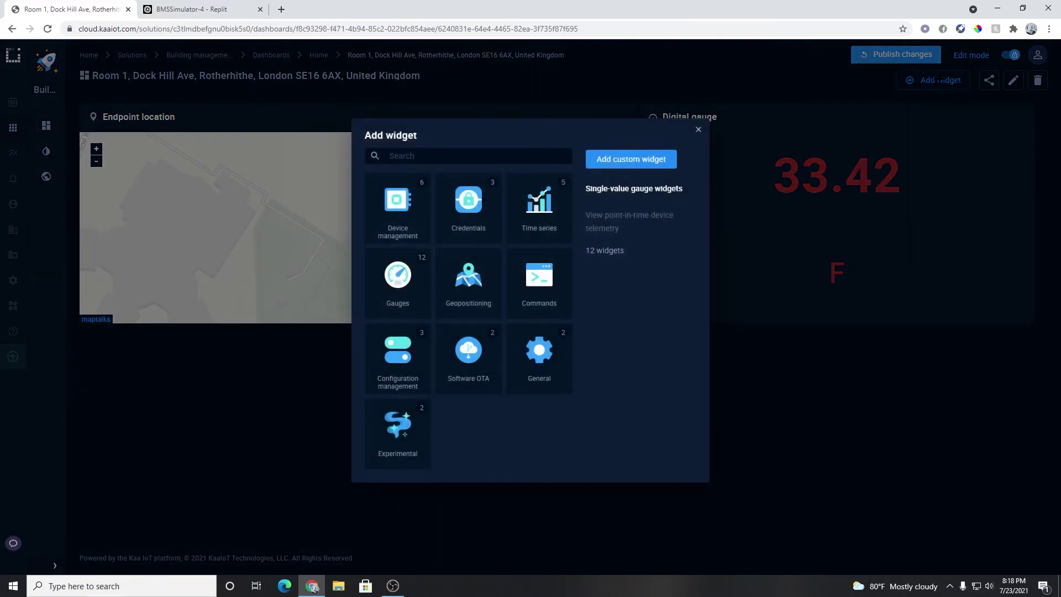
pyautogui.click(556, 200)
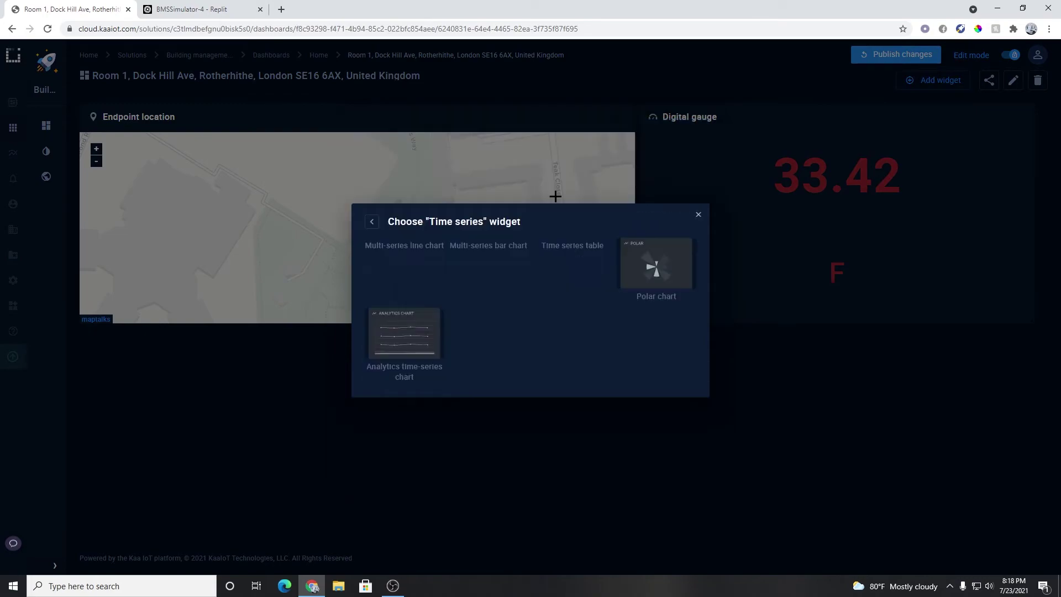
pyautogui.click(393, 260)
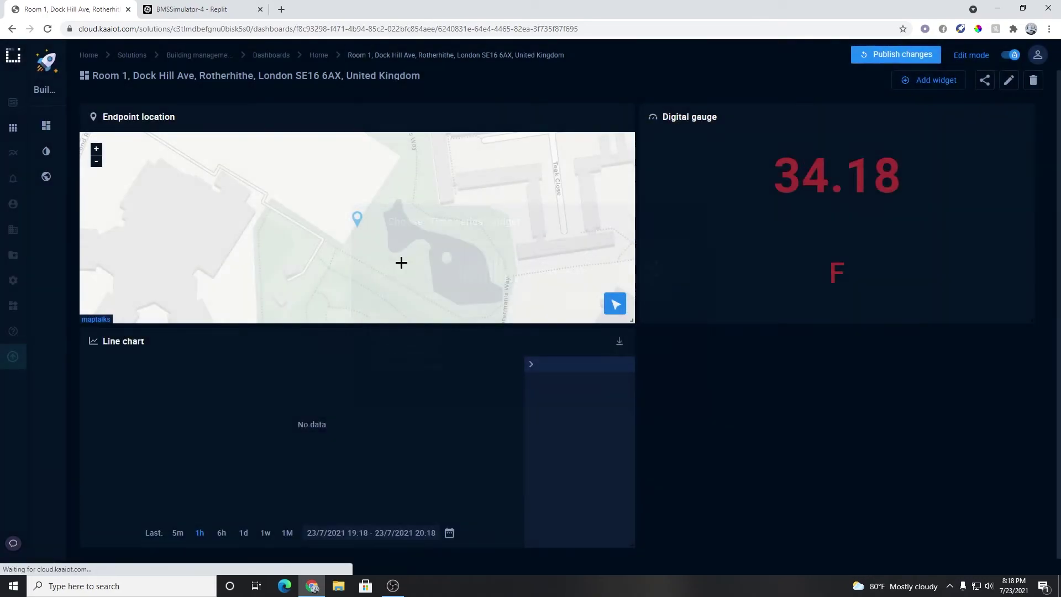
pyautogui.moveTo(632, 548); pyautogui.dragTo(1038, 552)
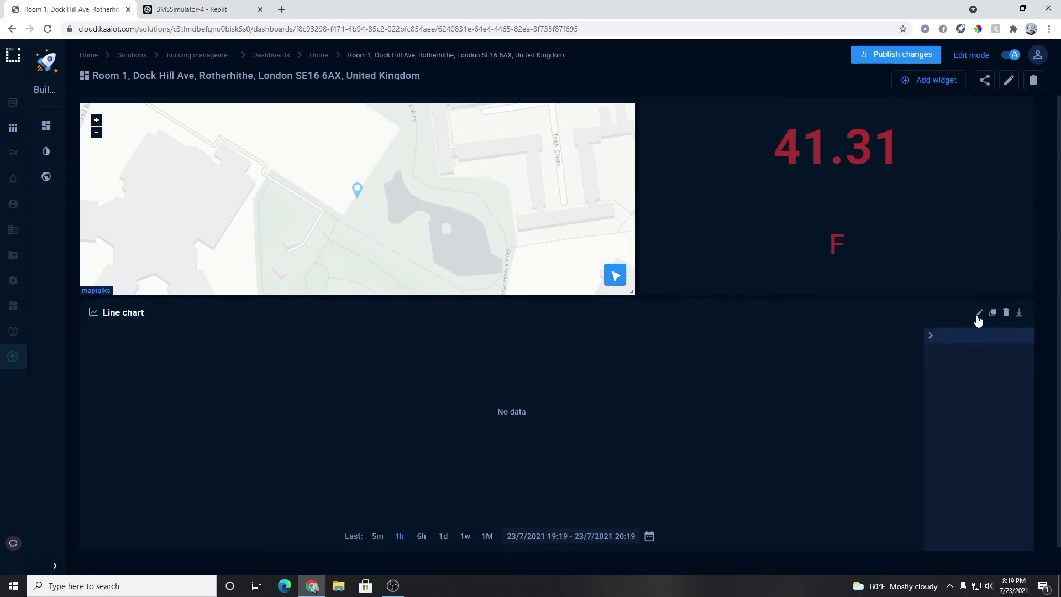
# Step: Edit the Line chart's configuration, setting the application to Building management system (c3tlmdbefgnu0bisk5s0), and save it
pyautogui.click(978, 313)
pyautogui.scroll(-2, 816, 356)
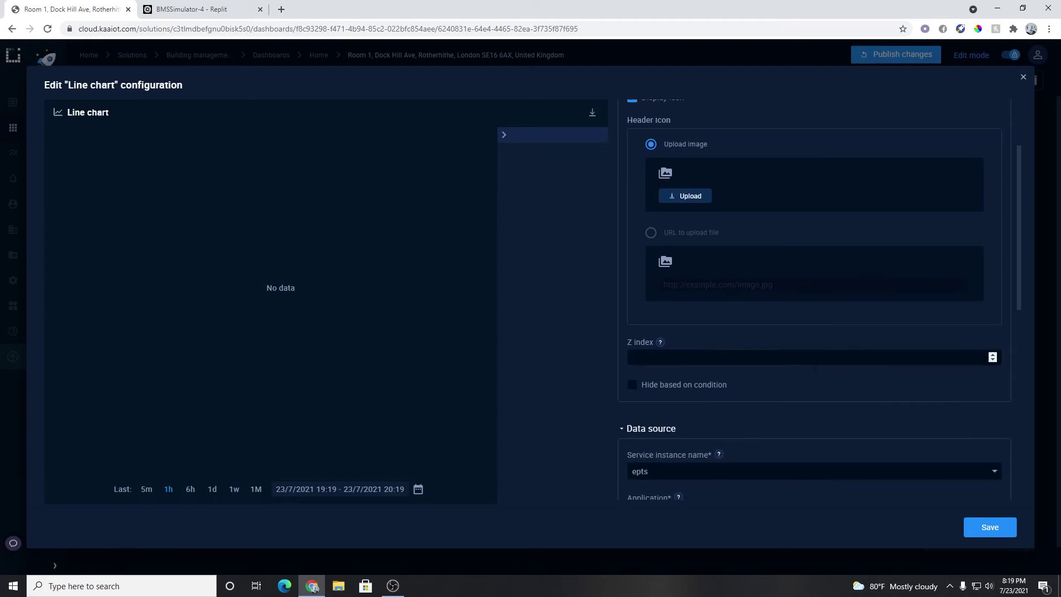
pyautogui.scroll(-3, 757, 366)
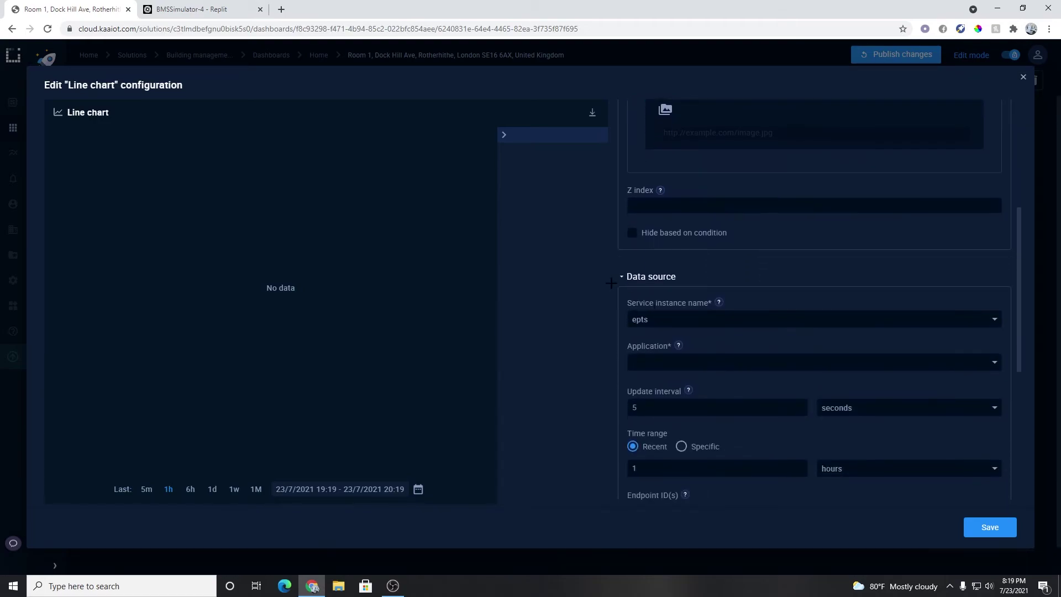
pyautogui.scroll(-2, 657, 288)
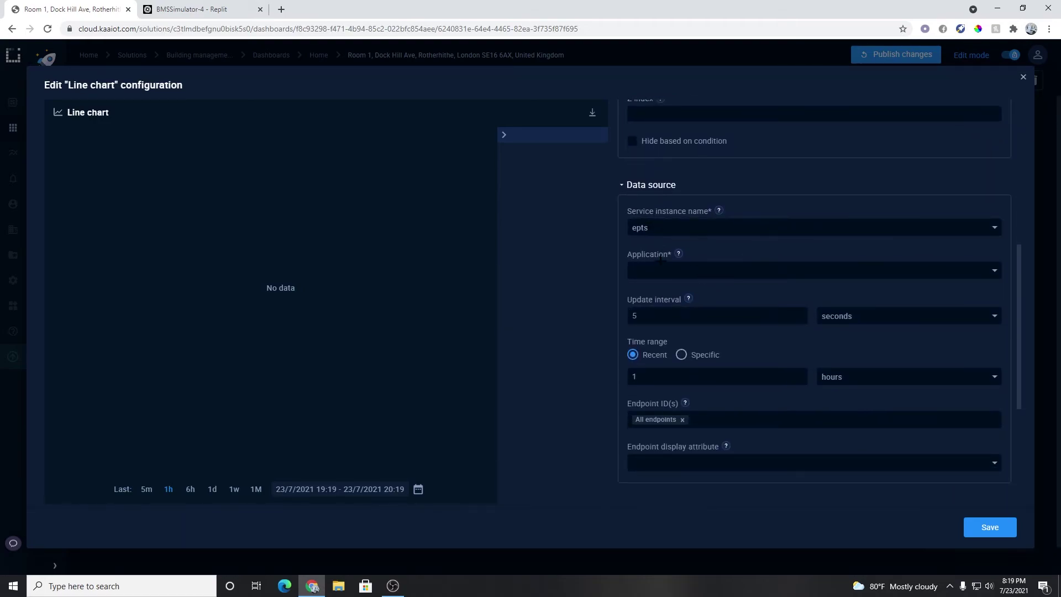
pyautogui.click(652, 273)
pyautogui.click(677, 306)
pyautogui.scroll(-4, 858, 290)
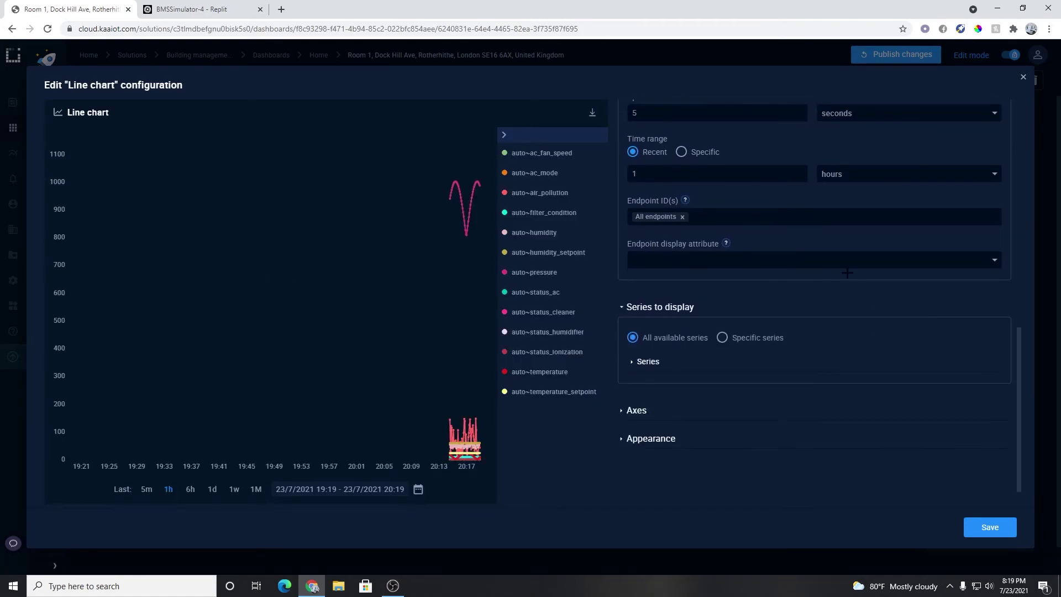
pyautogui.click(990, 527)
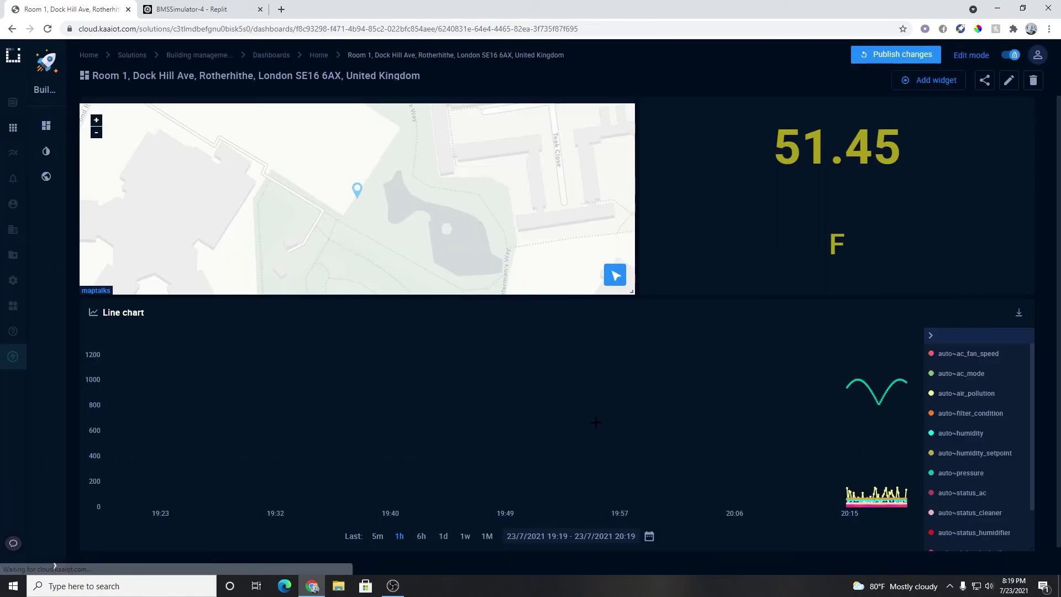
# Step: Set the Line chart's time range to the last 5m and hide its auto~ac_fan_speed, auto~ac_mode and auto~air_pollution series
pyautogui.click(378, 537)
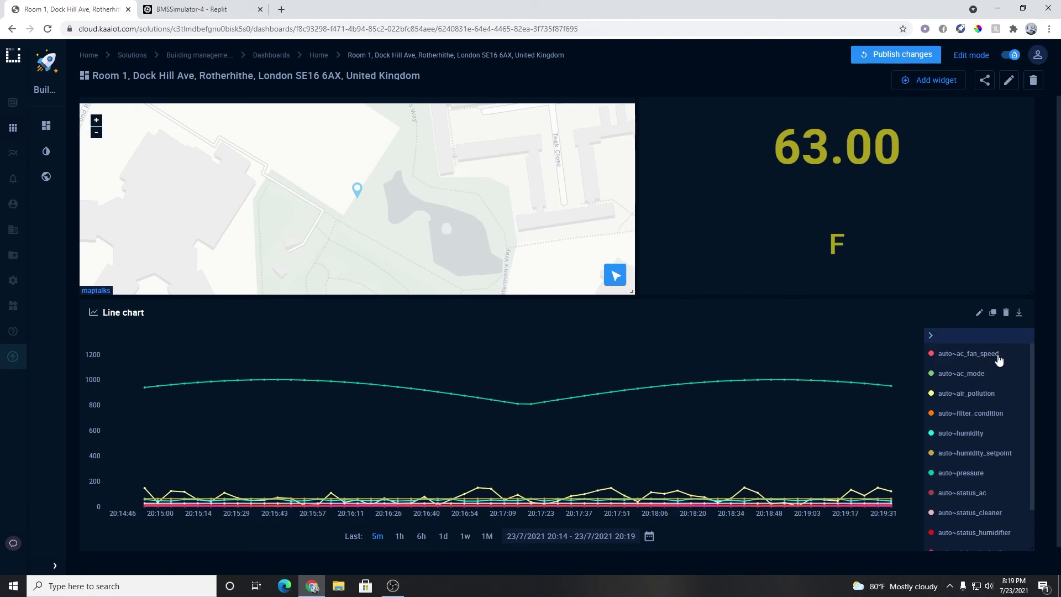
pyautogui.click(974, 372)
pyautogui.click(974, 401)
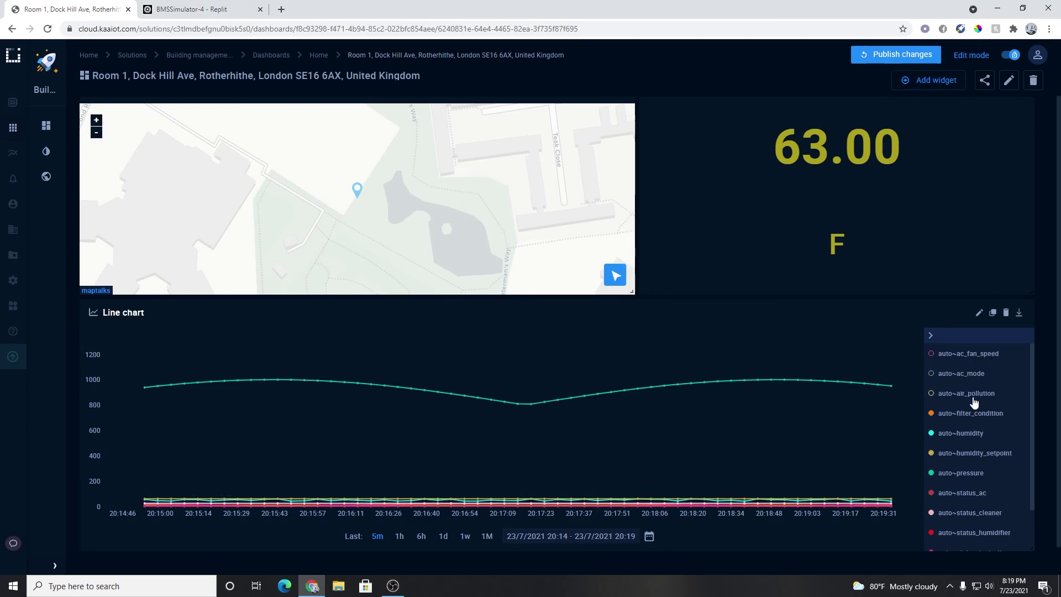
# Step: Hide the Line chart's auto~temperature_setpoint, auto~humidity_setpoint, auto~status_ionization, auto~status_humidifier, auto~status_cleaner and auto~status_ac series
pyautogui.scroll(-2, 995, 475)
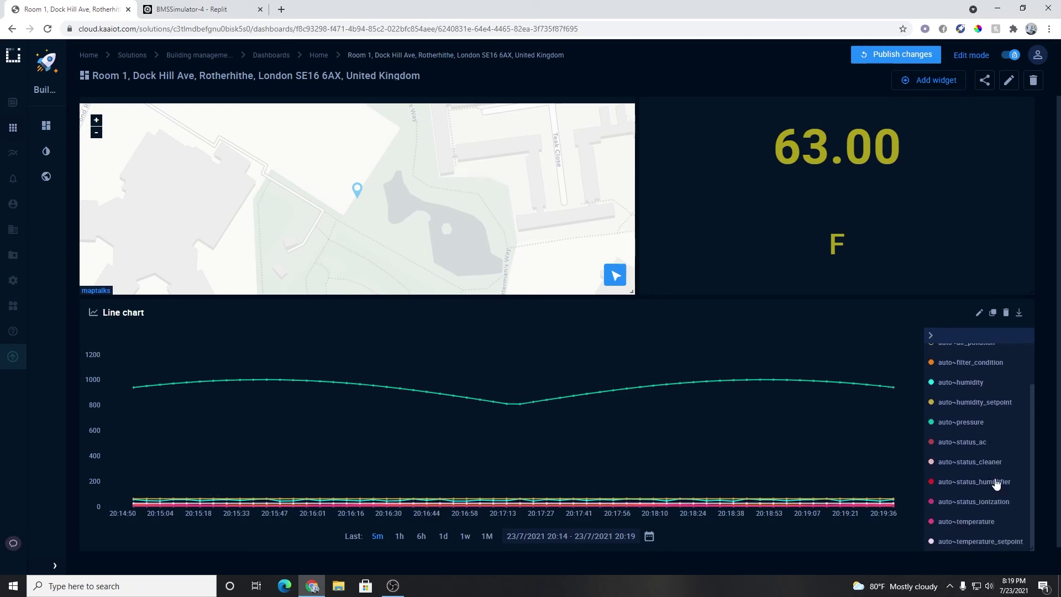
pyautogui.click(978, 503)
pyautogui.click(983, 486)
pyautogui.click(984, 466)
pyautogui.click(980, 445)
pyautogui.click(978, 403)
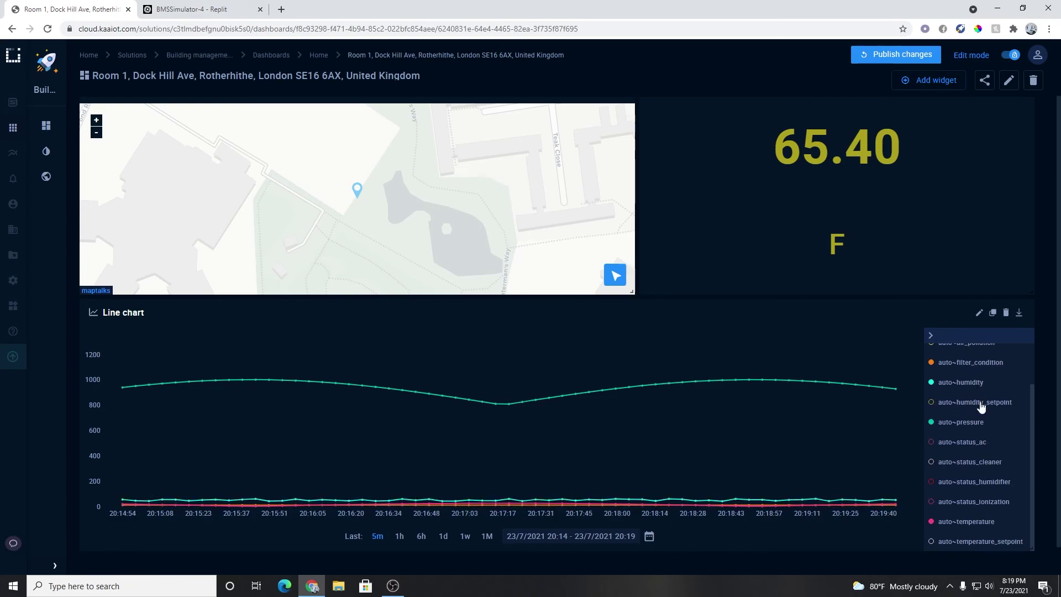
# Step: Hide the auto~humidity and auto~filter_condition series in the Line chart and review the dashboard
pyautogui.scroll(2, 962, 425)
pyautogui.click(956, 435)
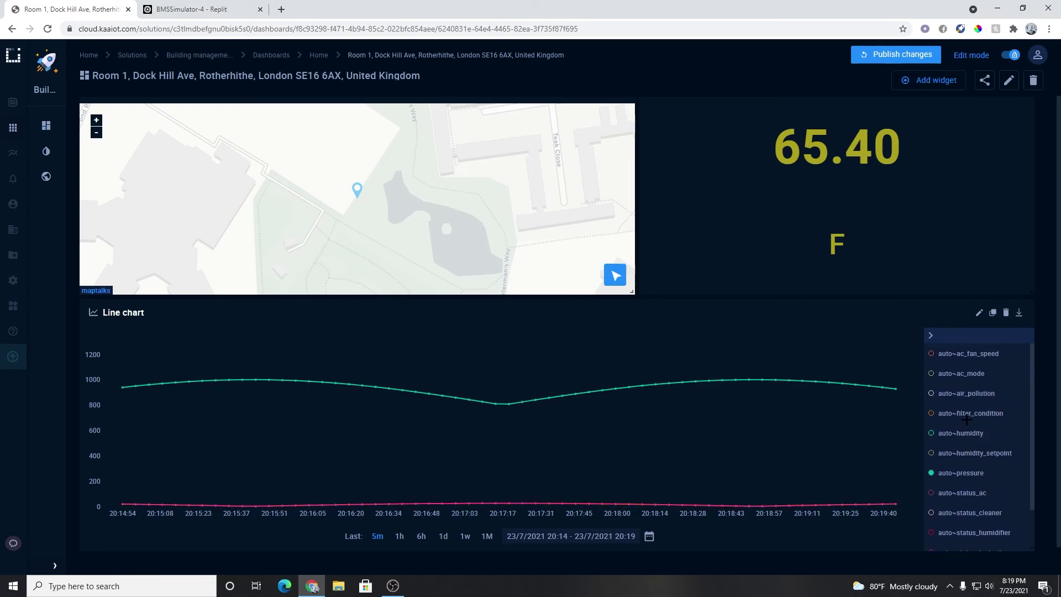
pyautogui.scroll(-3, 962, 442)
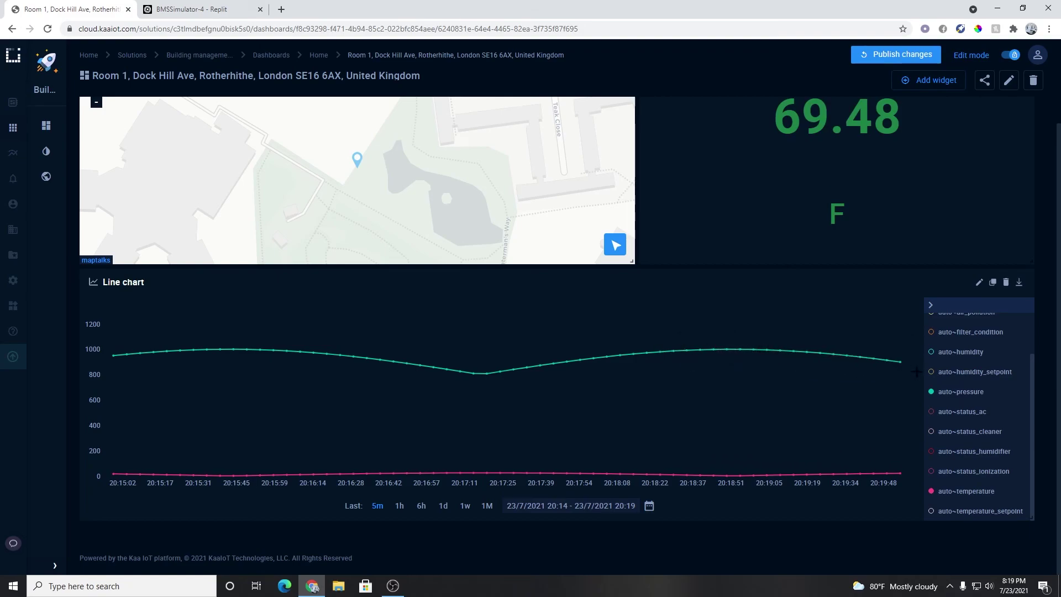
pyautogui.scroll(1, 582, 553)
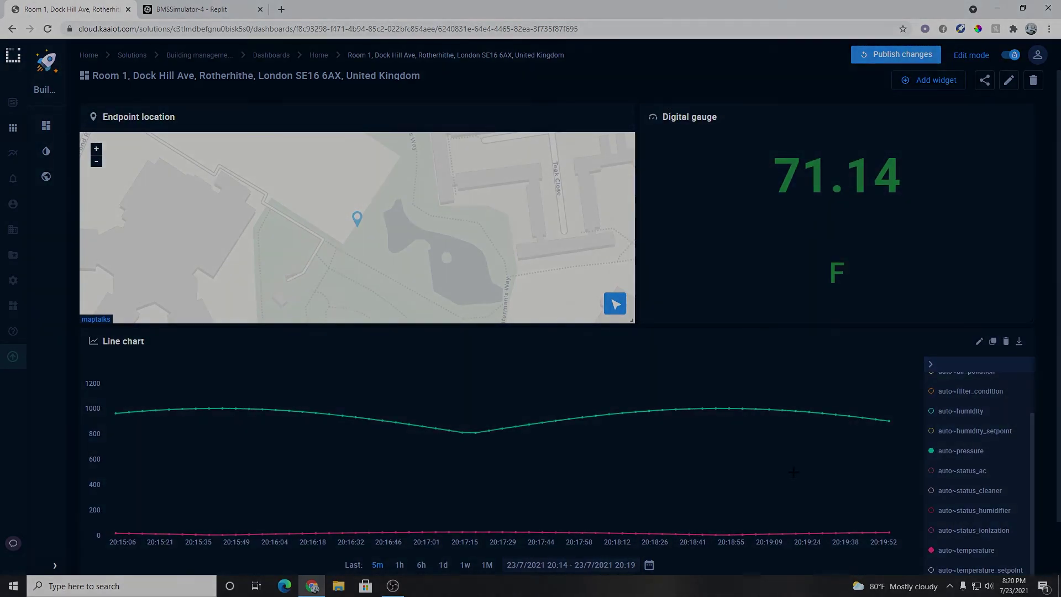